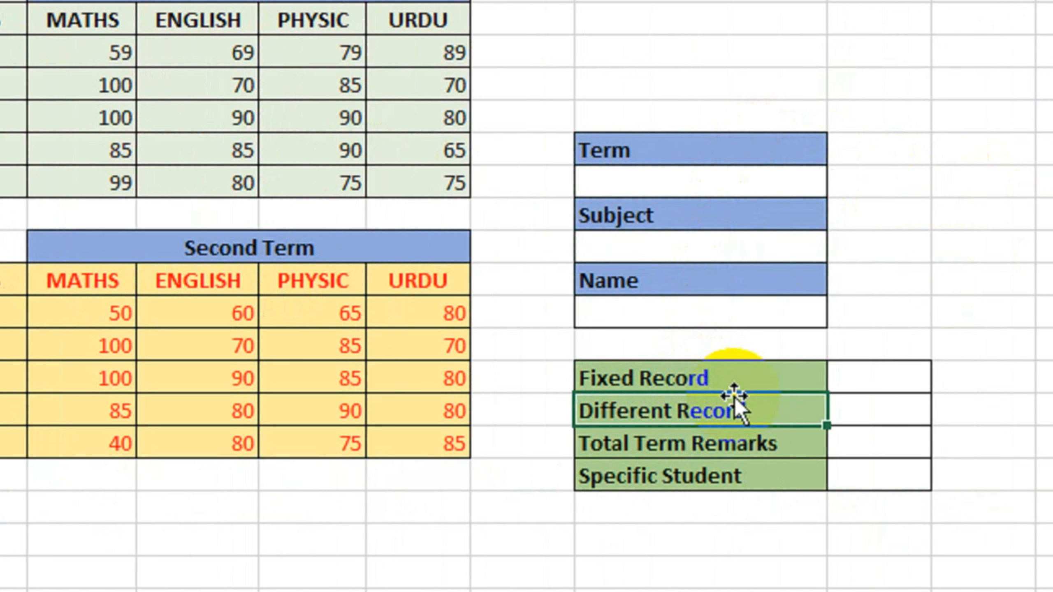
click(737, 378)
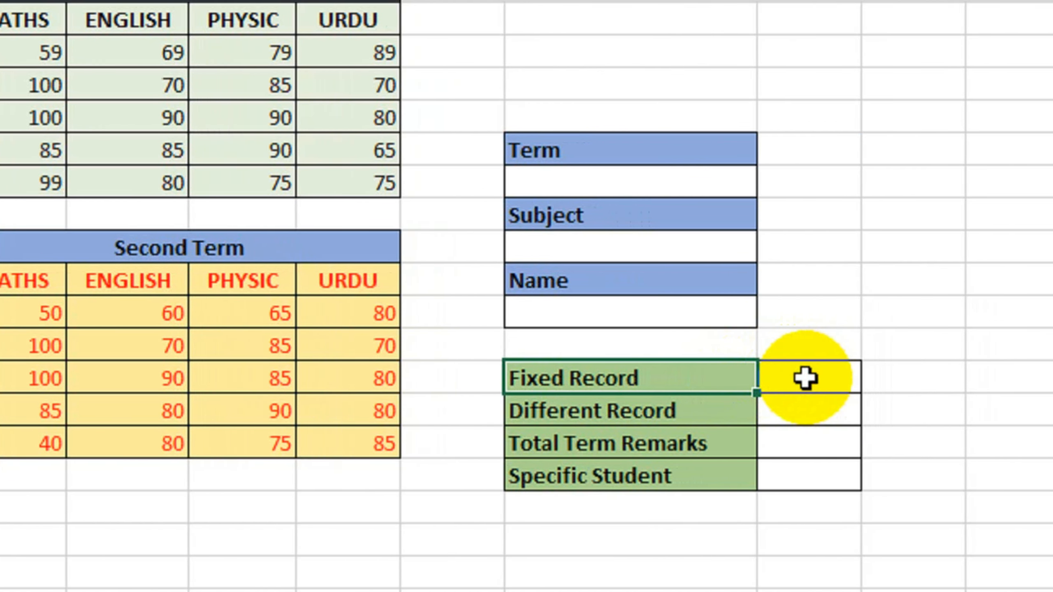
click(806, 378)
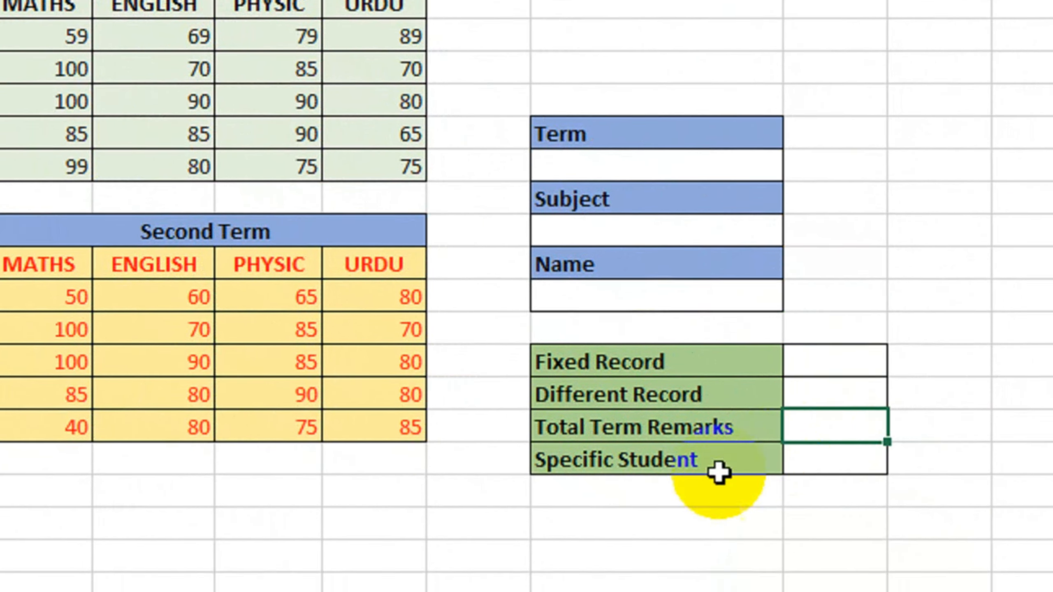
click(815, 545)
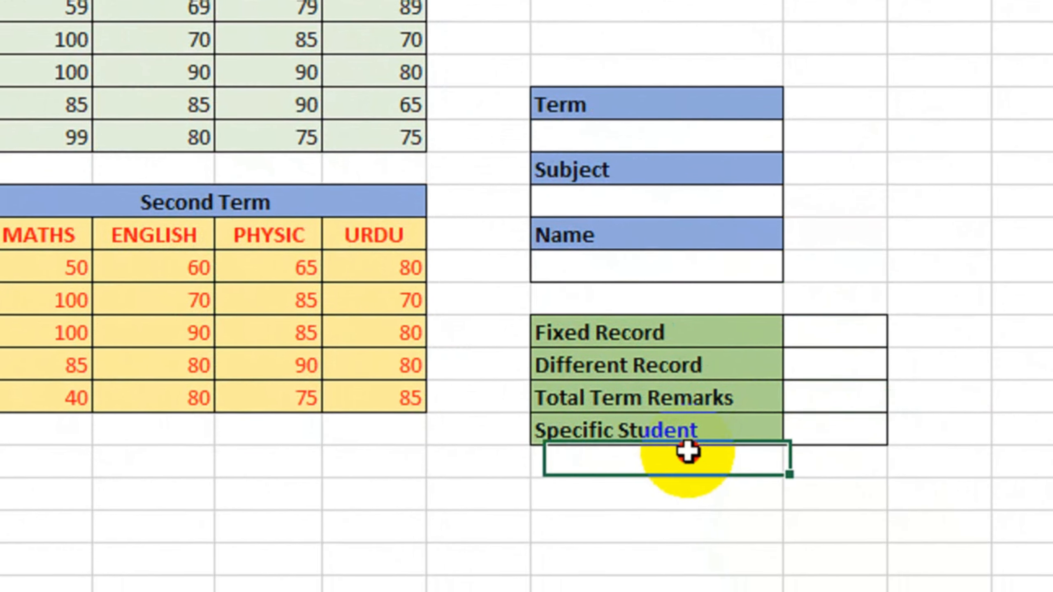
click(822, 448)
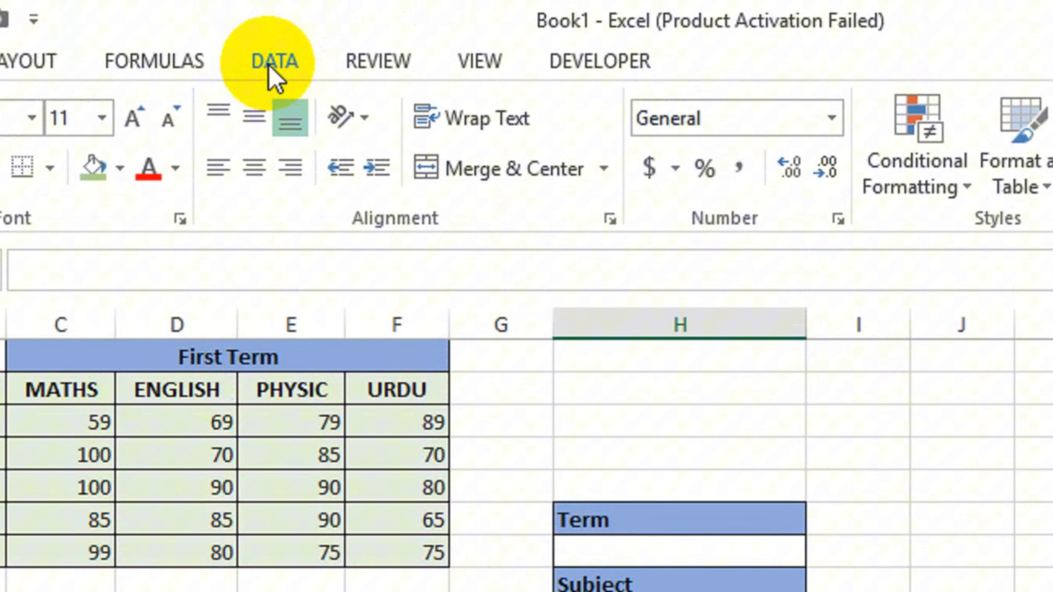
Step: Start a data validation rule for the cell below Subject that allows values from a List
click(272, 65)
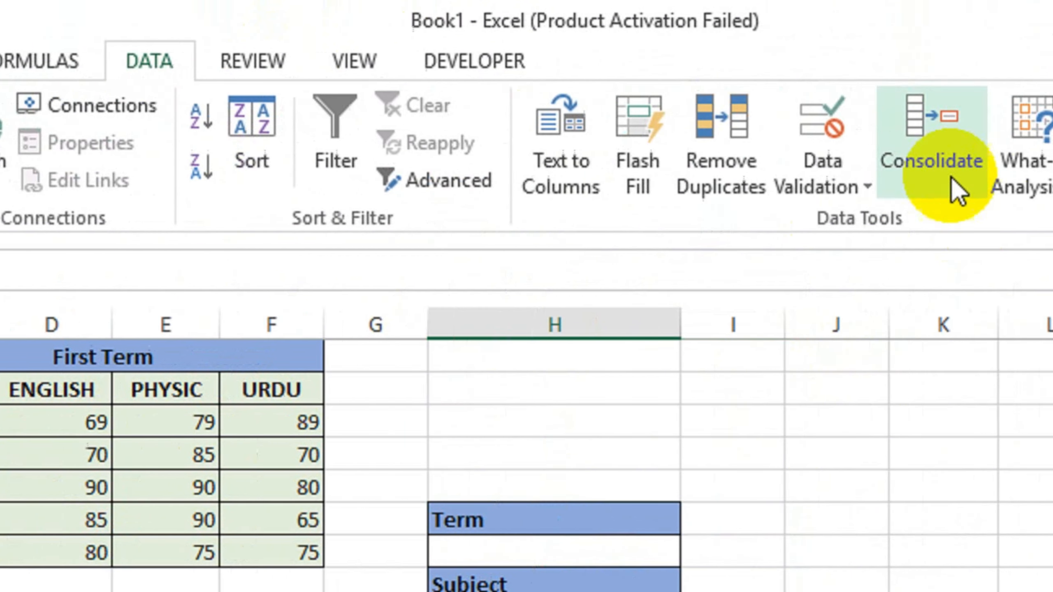
click(970, 184)
click(845, 228)
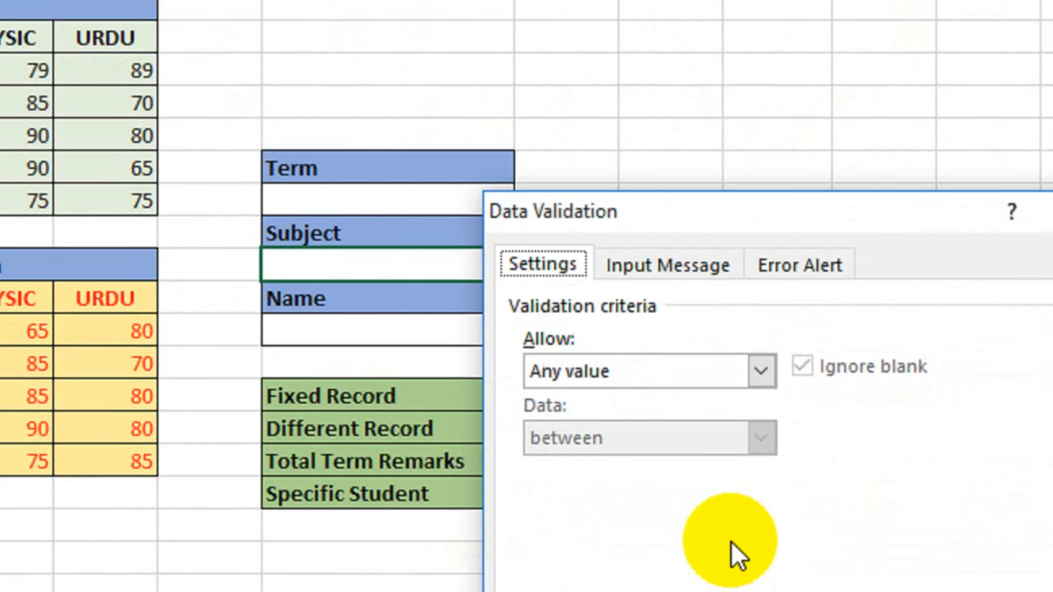
click(700, 361)
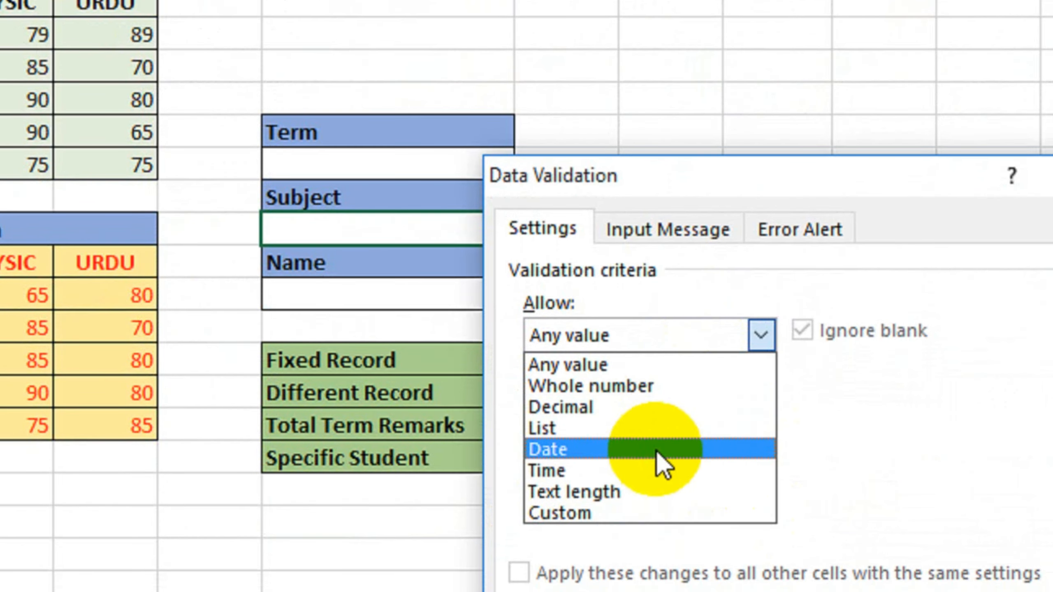
click(663, 452)
drag(654, 189, 722, 144)
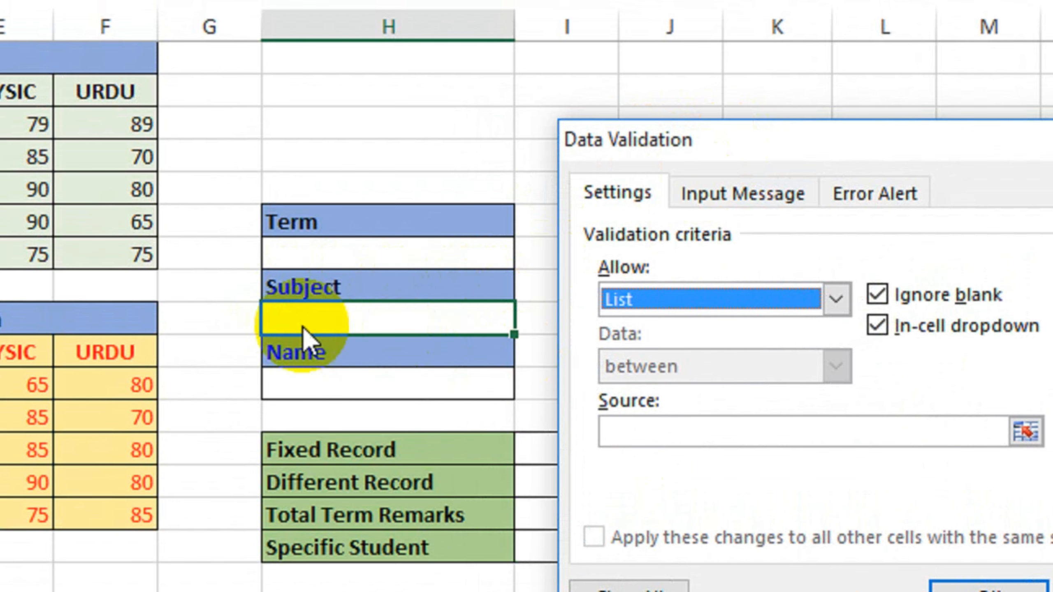
Step: Use the First Term subject headers =$C$2:$F$2 as the list source, apply the rule and check the Subject dropdown
click(677, 429)
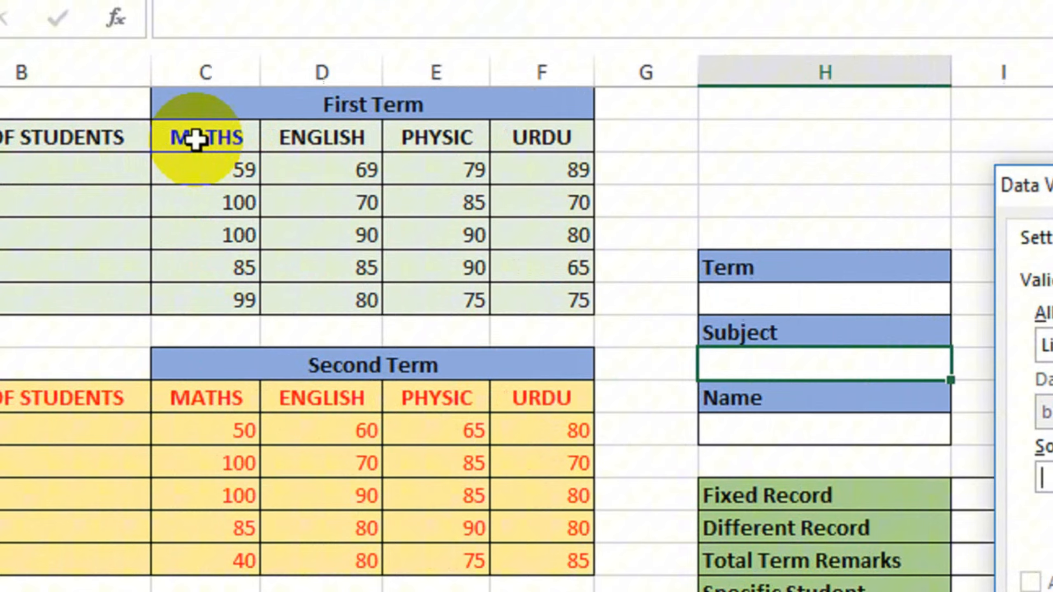
click(236, 148)
drag(237, 148, 570, 131)
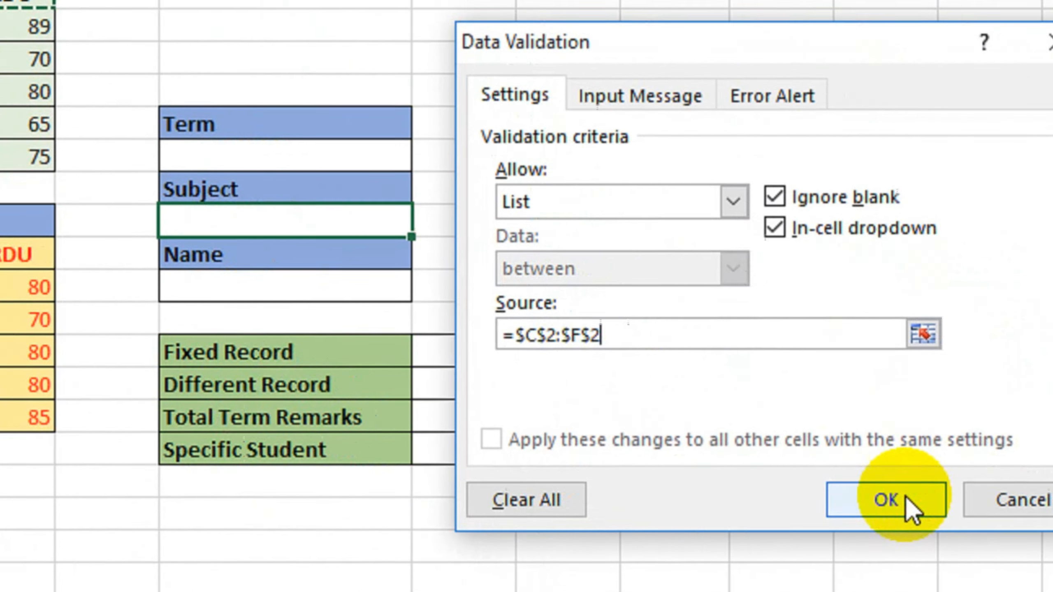
click(905, 500)
click(374, 192)
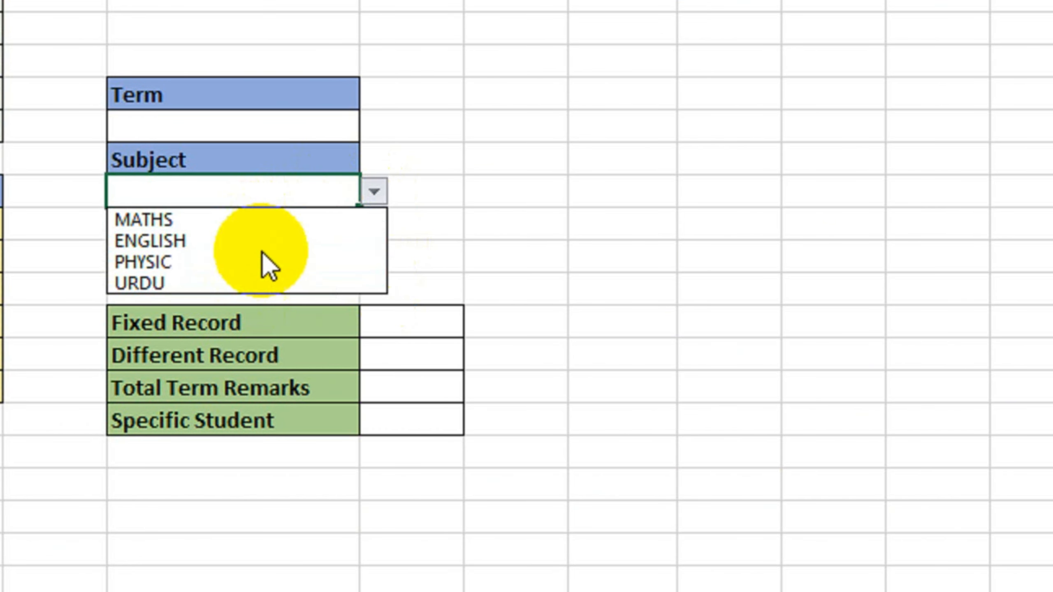
click(428, 208)
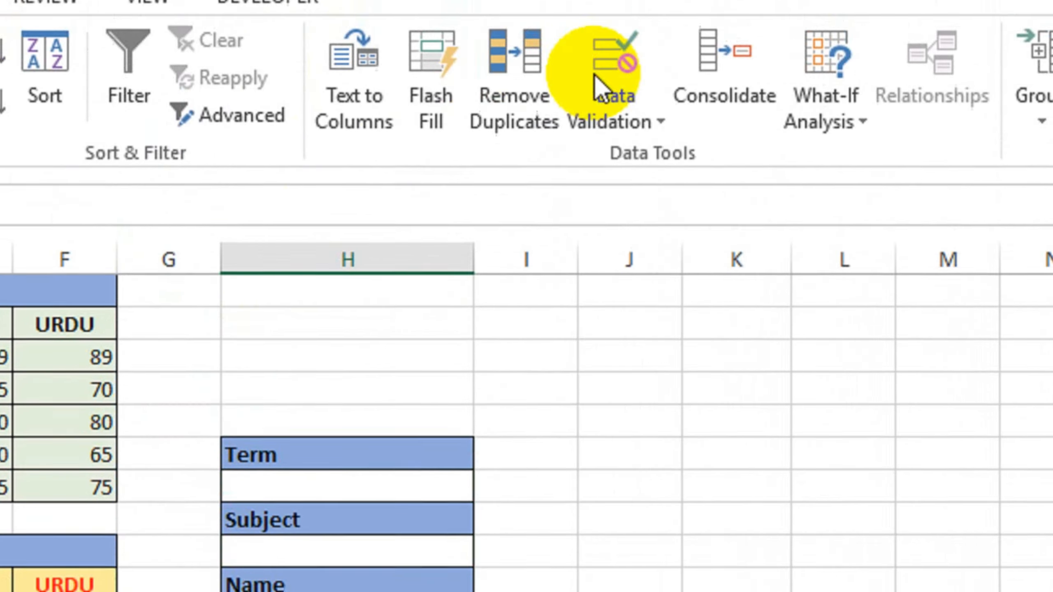
Step: Add a List validation with source =$B$3:$B$7 to the cell below Name and check its dropdown
click(634, 150)
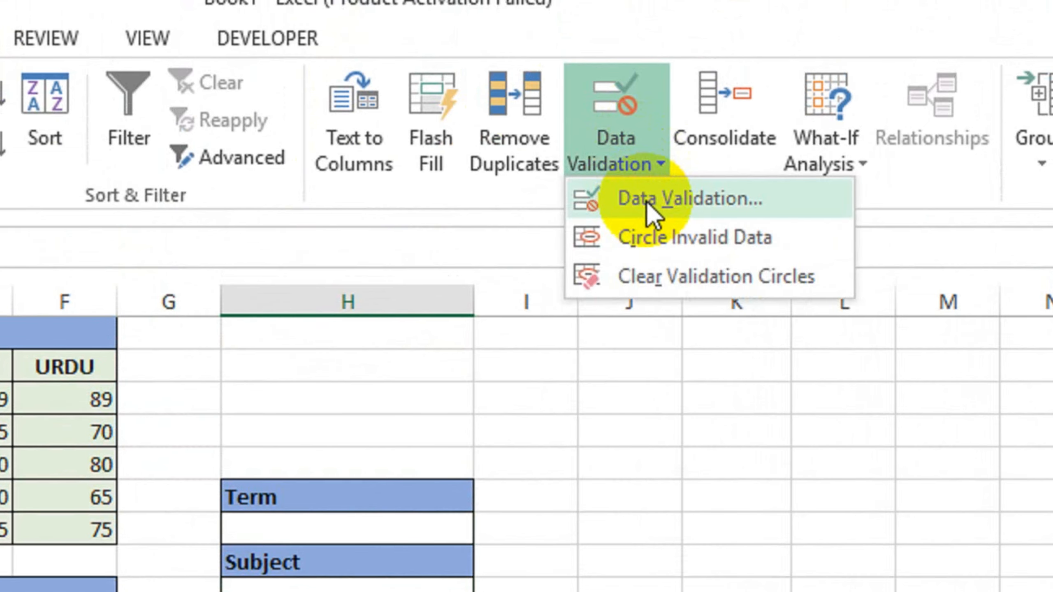
click(646, 201)
click(646, 574)
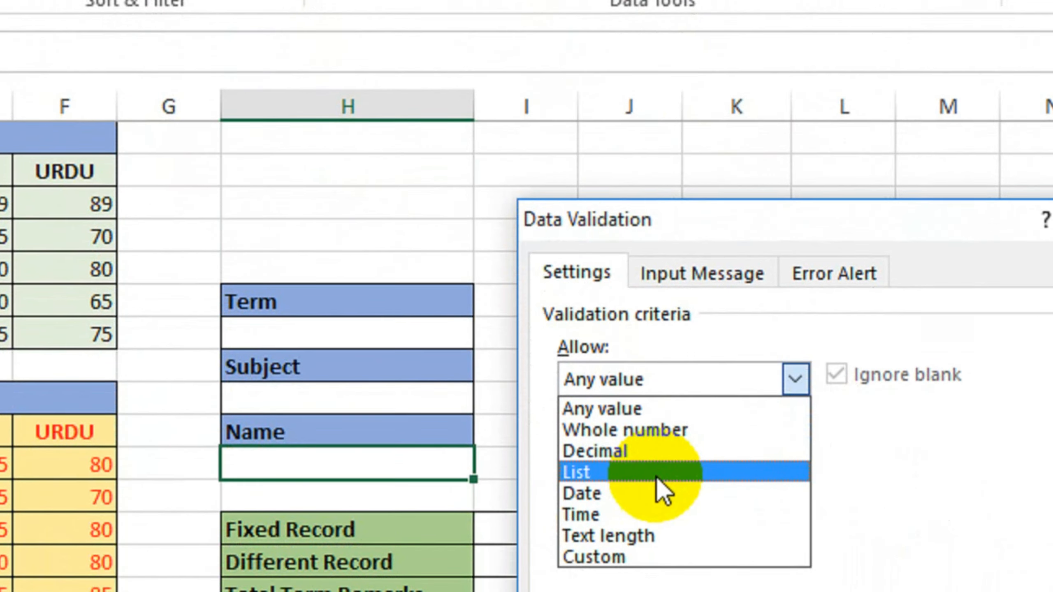
click(659, 473)
click(663, 475)
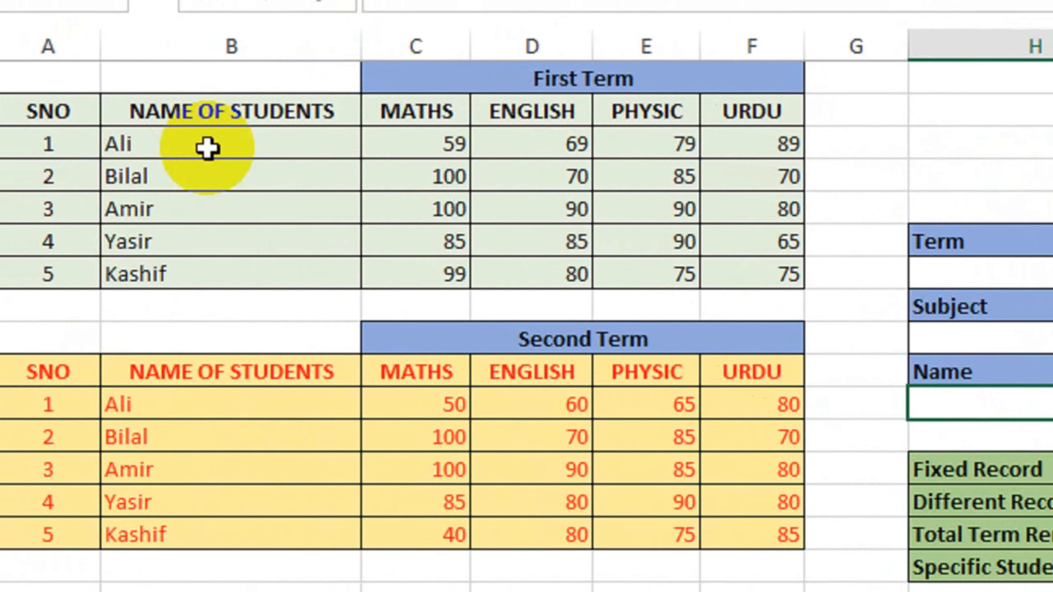
drag(99, 131, 123, 250)
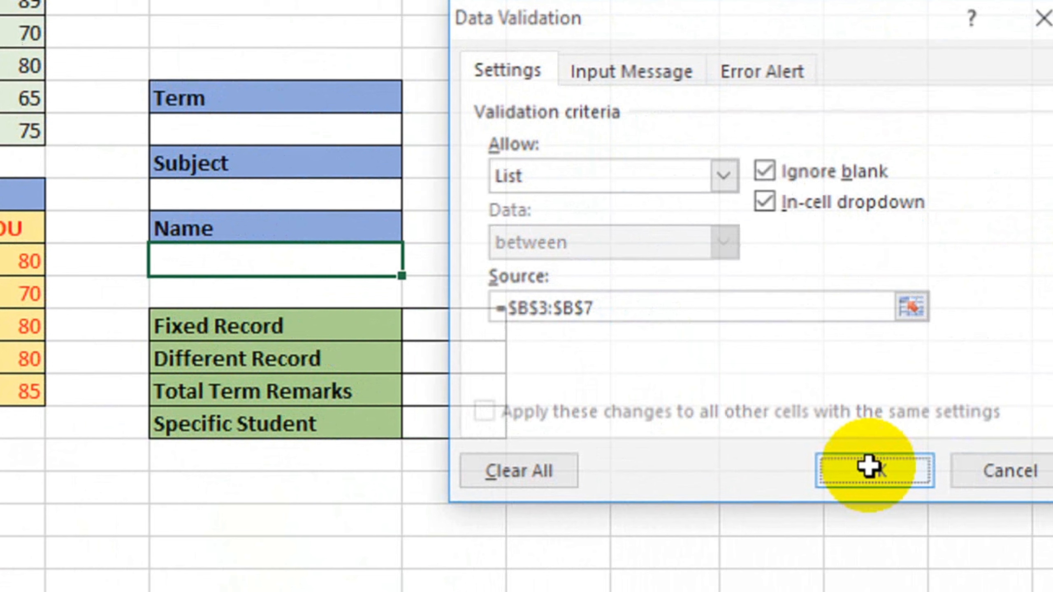
click(1006, 513)
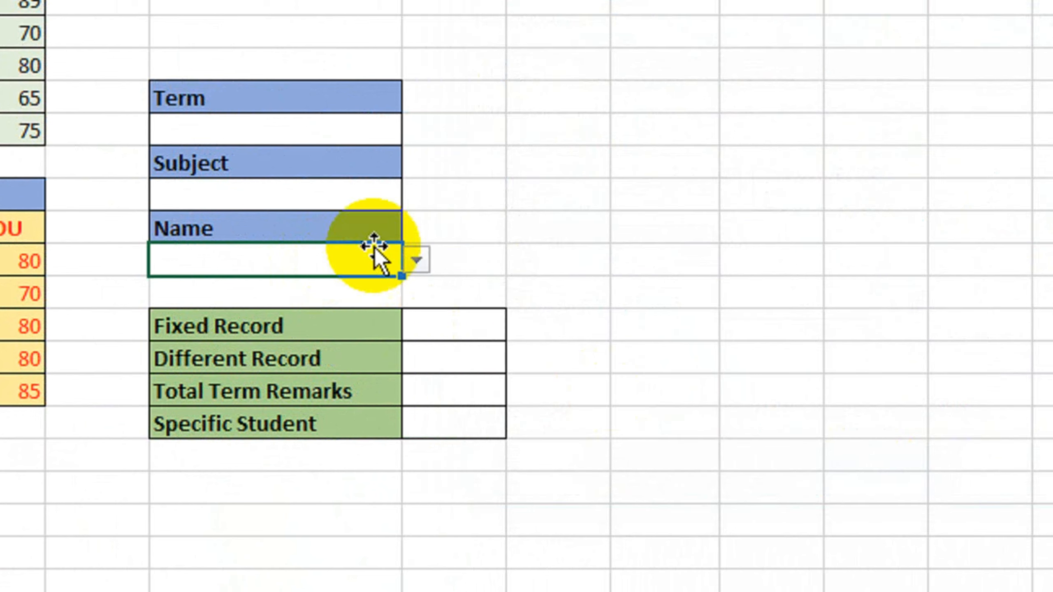
click(781, 346)
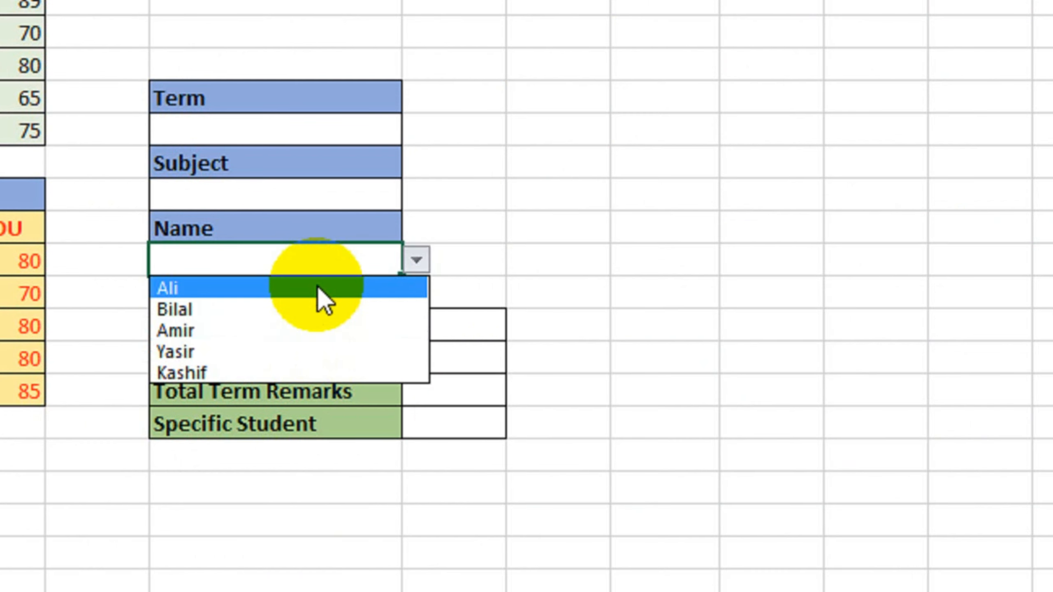
key(Escape)
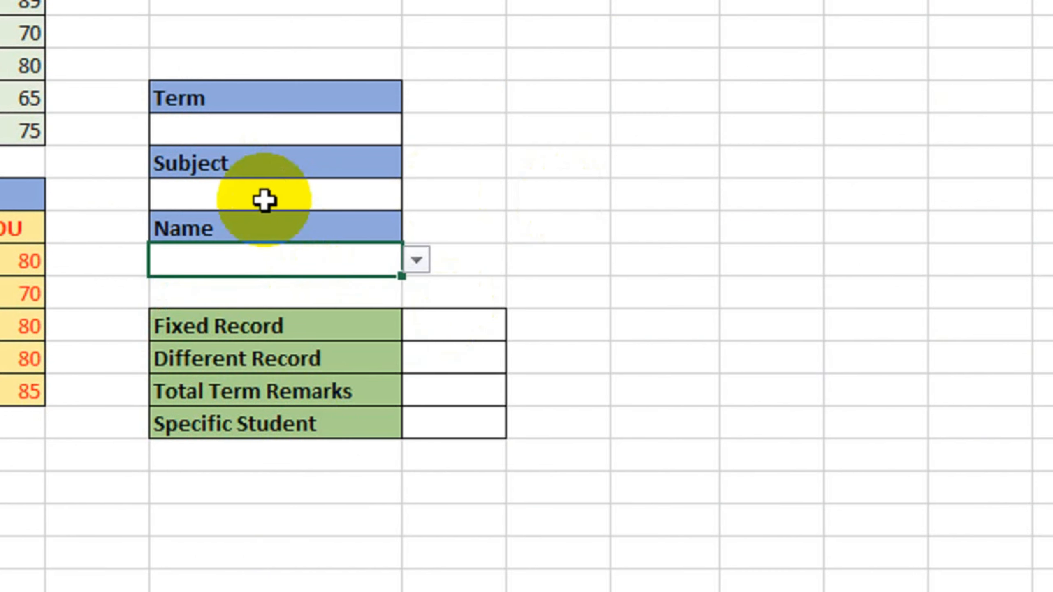
Step: Begin a VLOOKUP formula in the Fixed Record result cell with H11 as the lookup value and B3:F7 as the table array
click(258, 128)
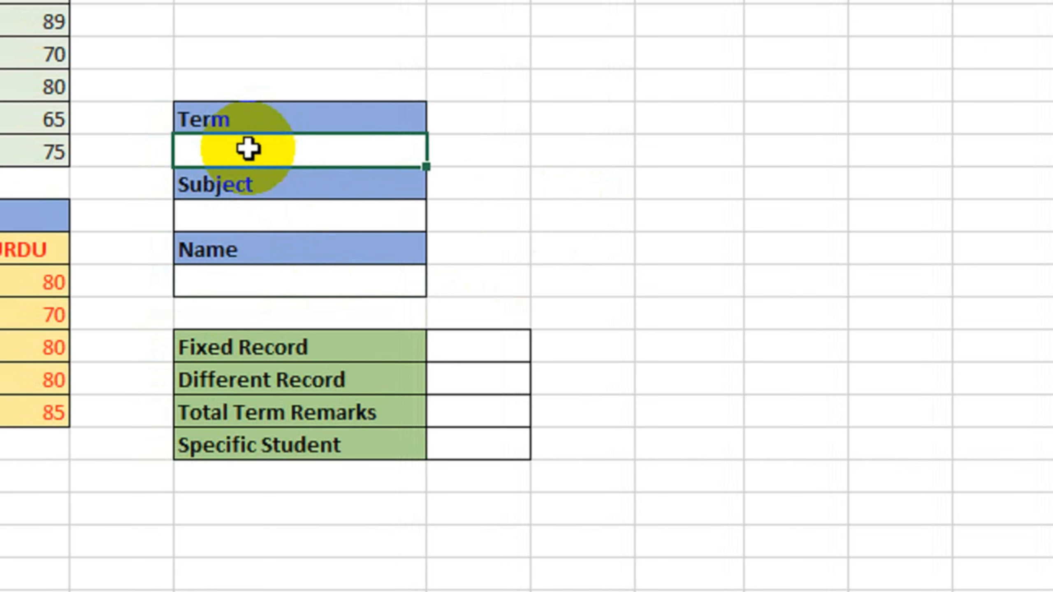
click(628, 352)
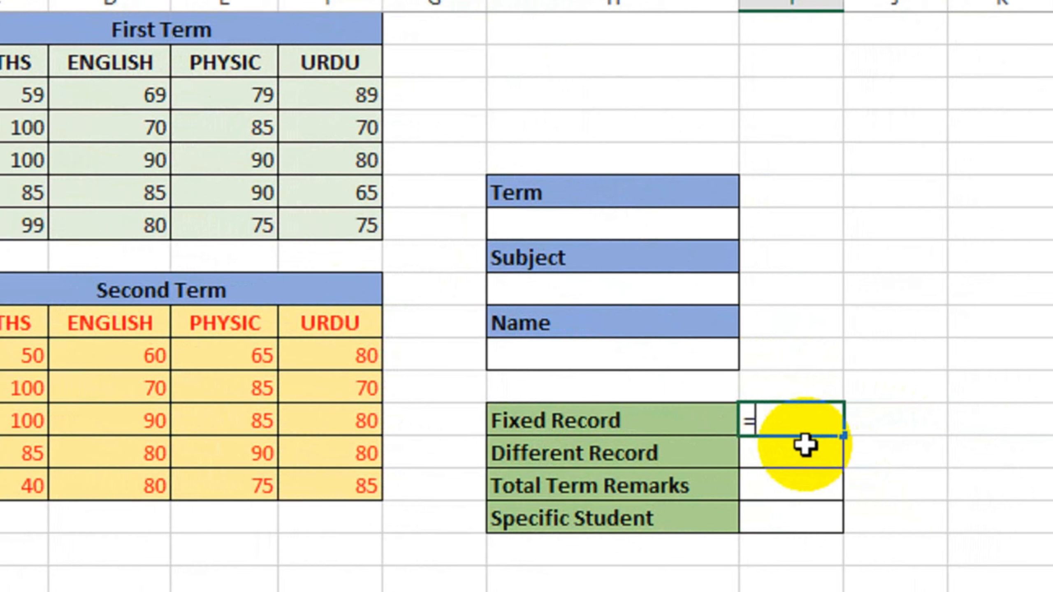
text(vl)
double_click(808, 454)
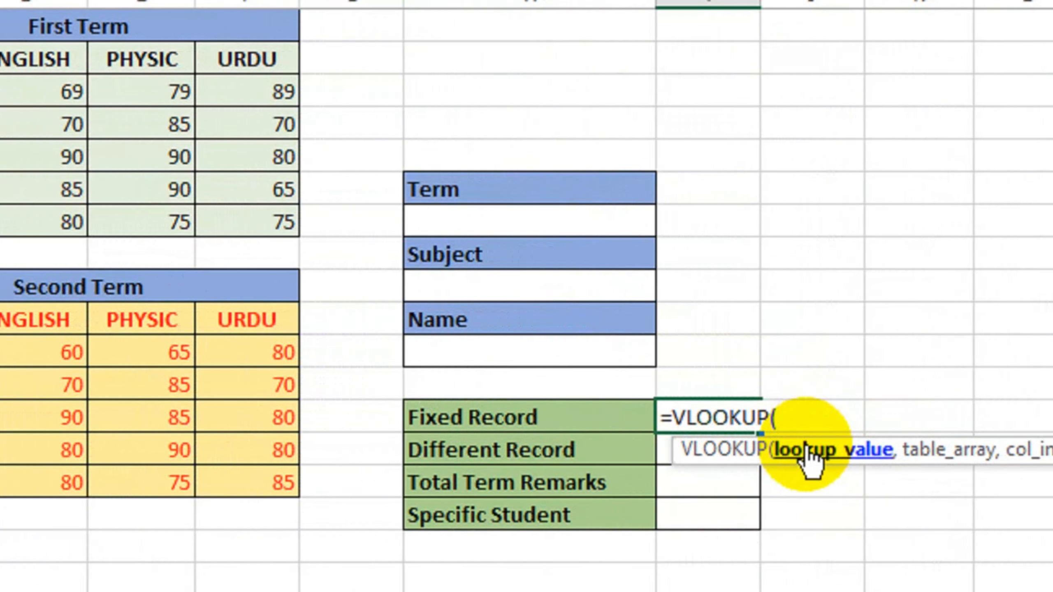
click(552, 350)
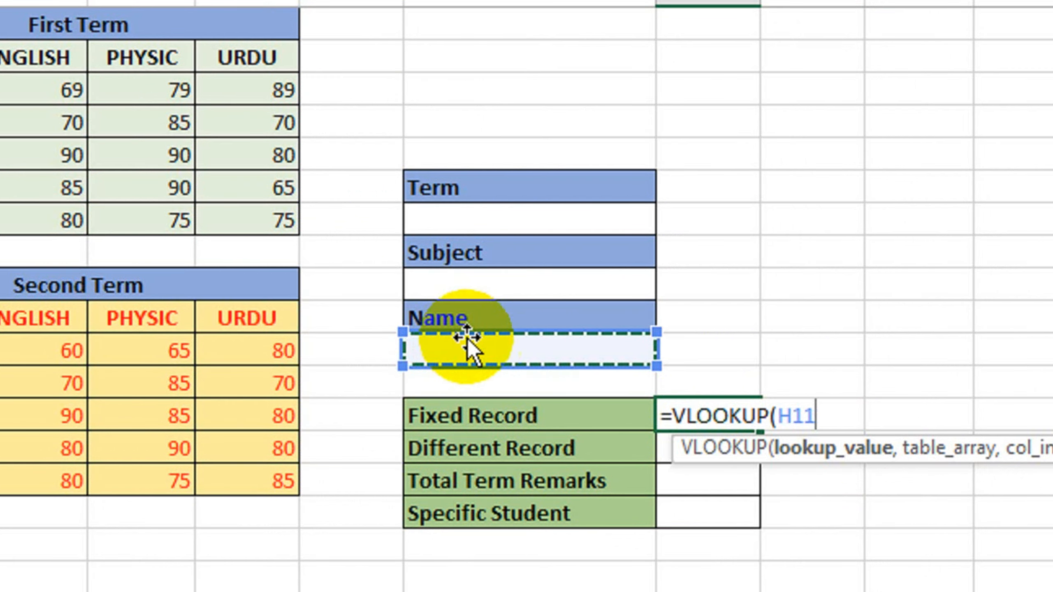
text(,)
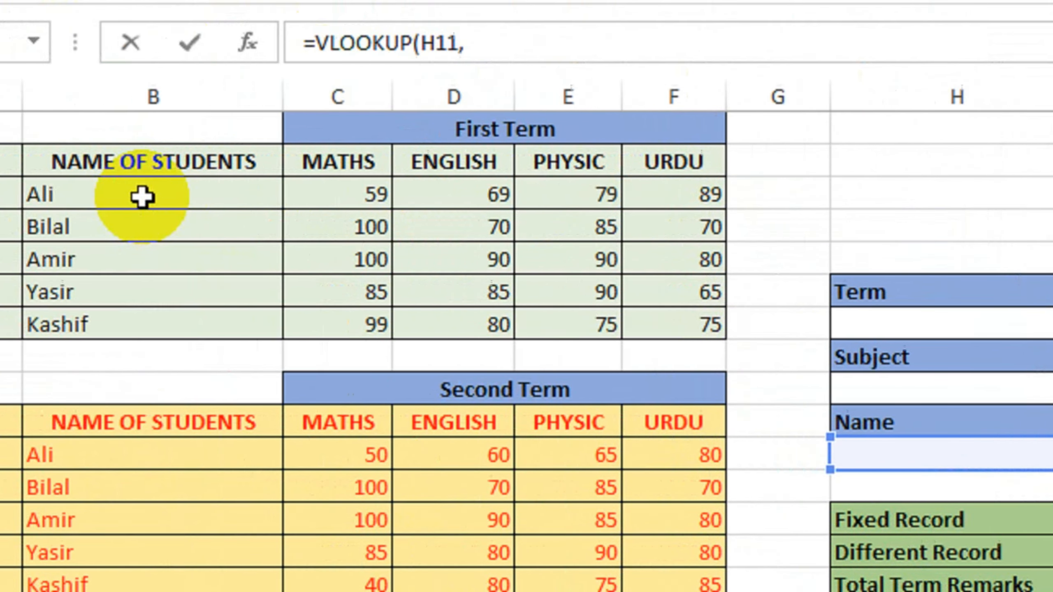
drag(143, 197, 639, 325)
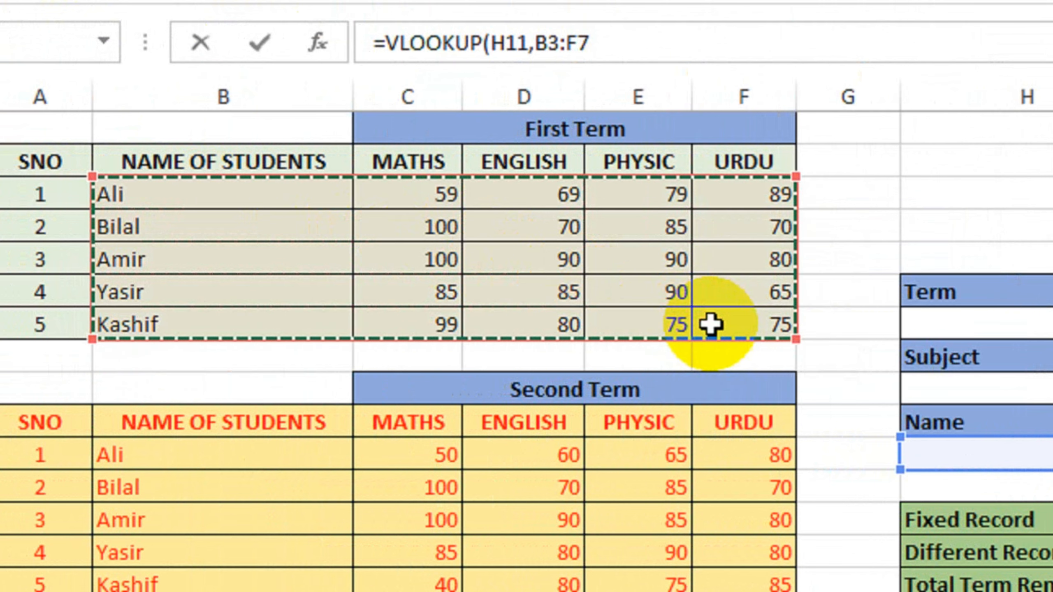
drag(711, 324, 710, 324)
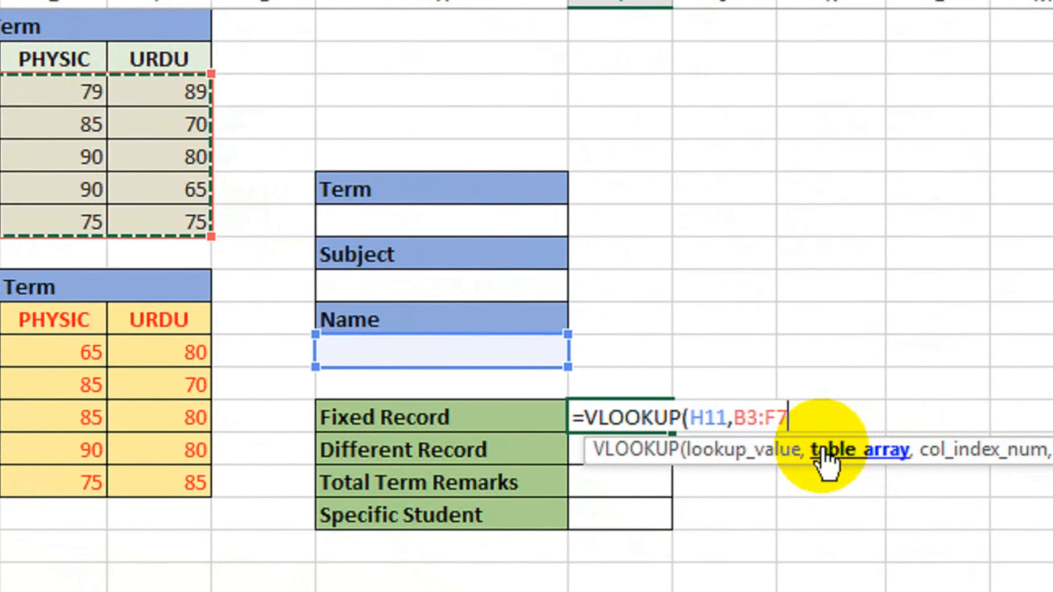
text(,)
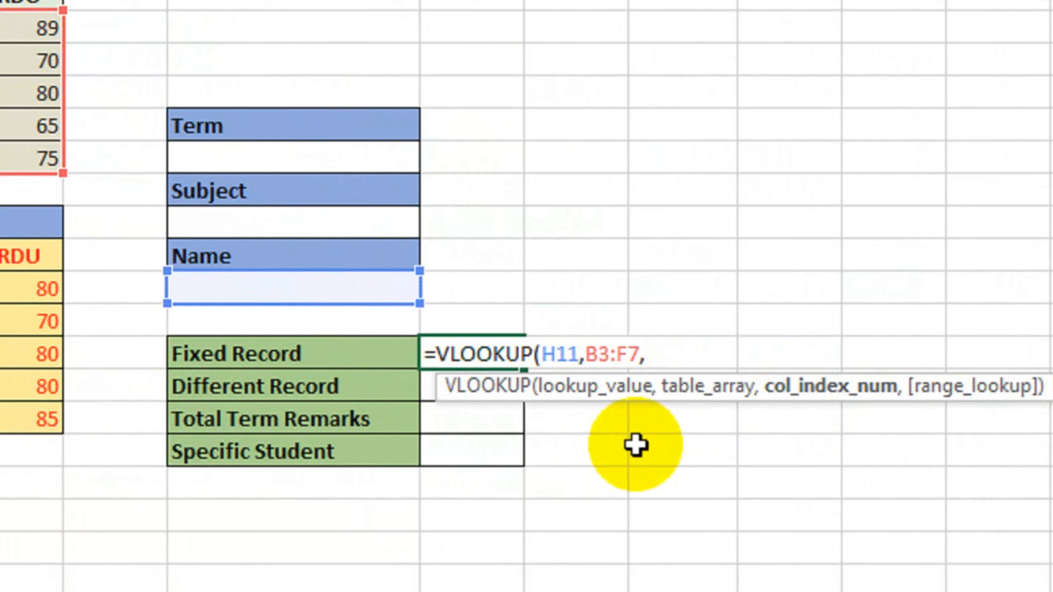
Step: Nest a MATCH function as the VLOOKUP column index, with H9 as lookup value and header row B2:F2 as lookup array
text(matc)
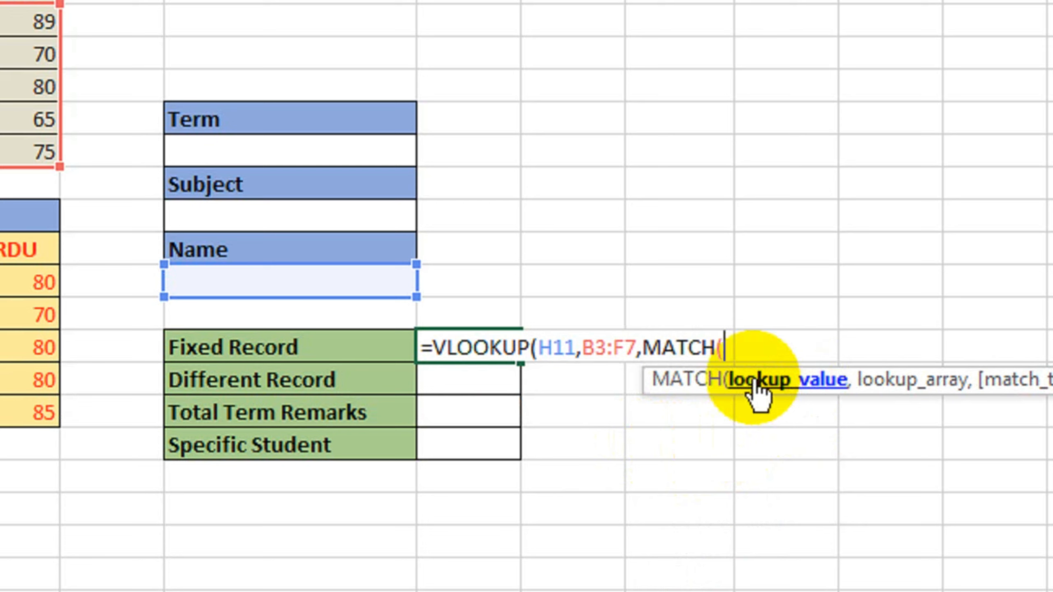
click(244, 213)
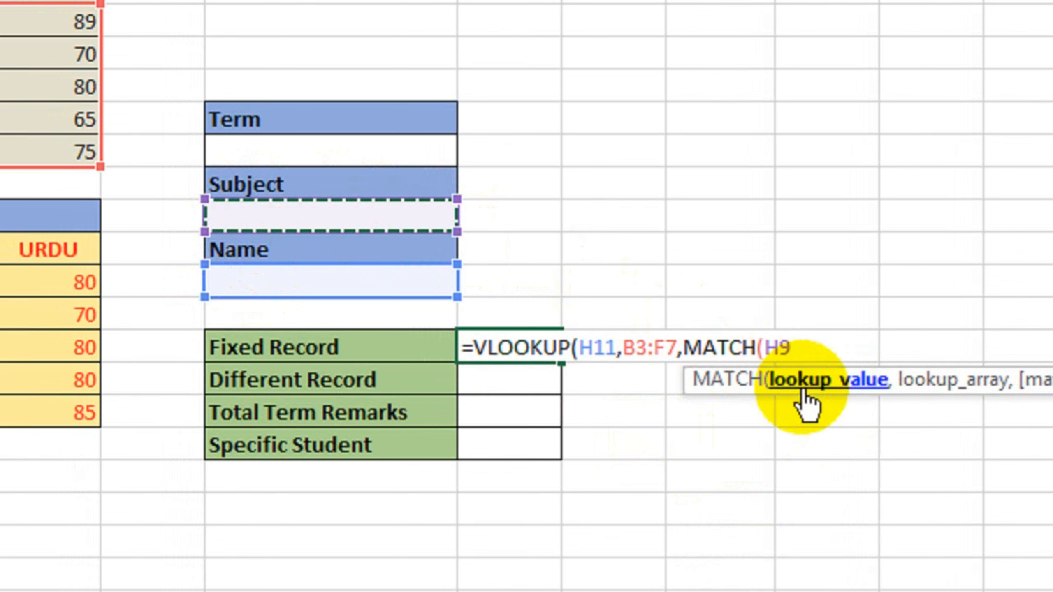
text(,)
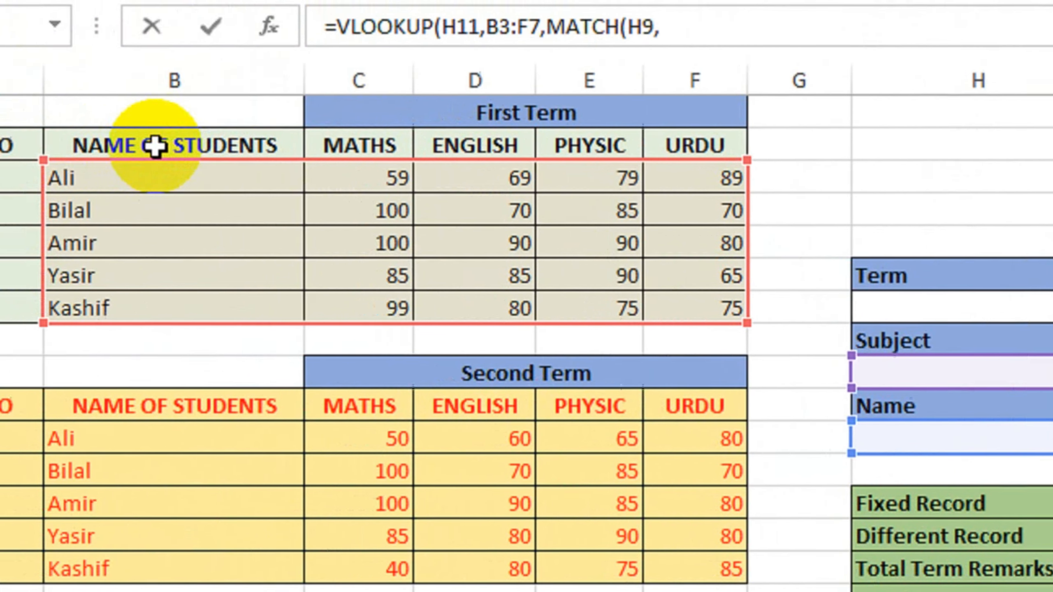
click(242, 147)
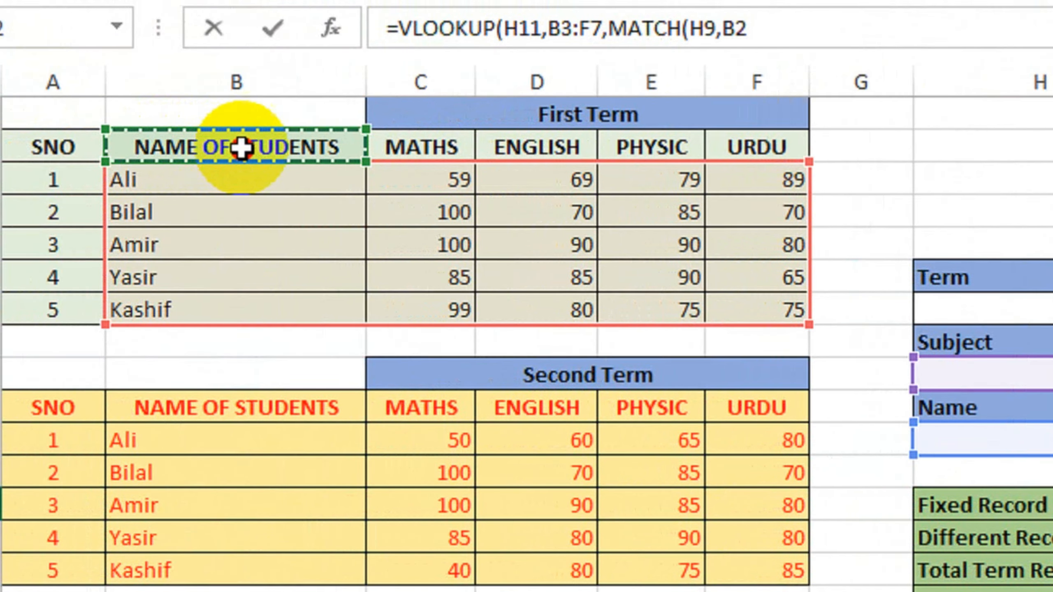
drag(241, 148, 732, 148)
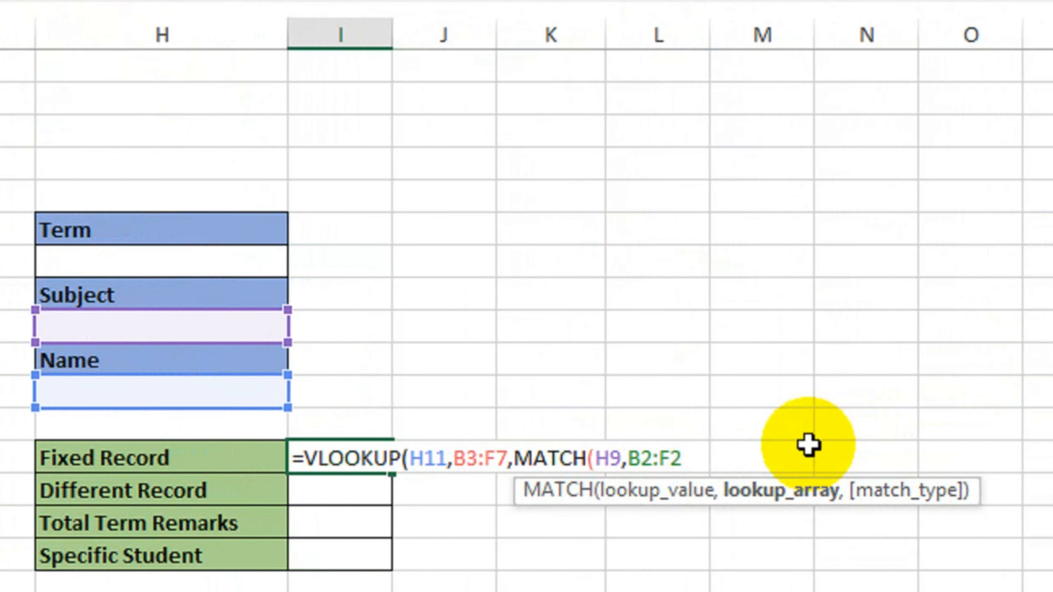
Step: Set the MATCH type to 0 and the VLOOKUP range lookup to 0, and enter the completed Fixed Record formula
text(,)
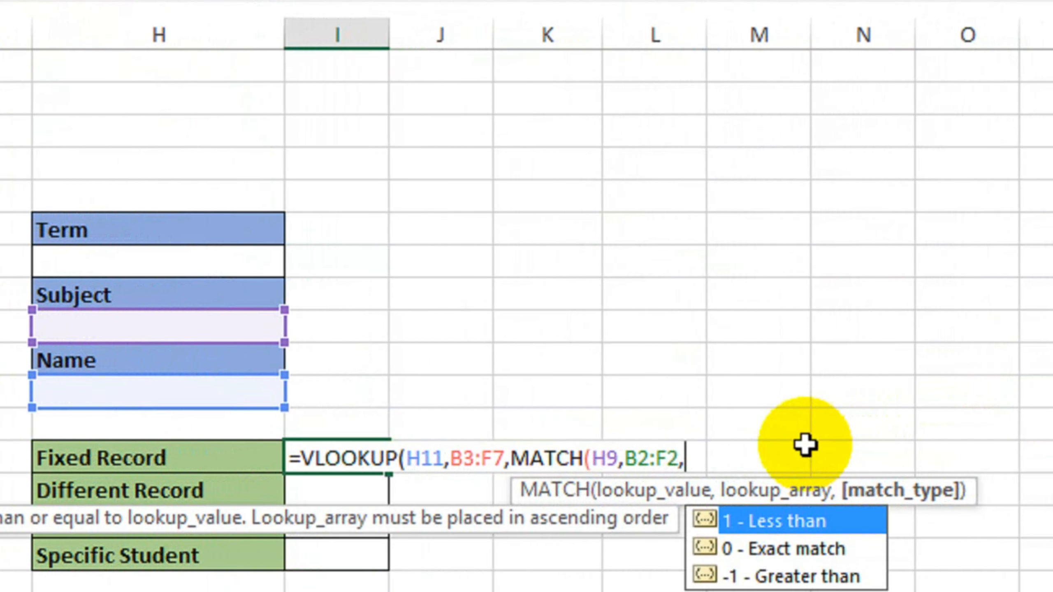
text(0)
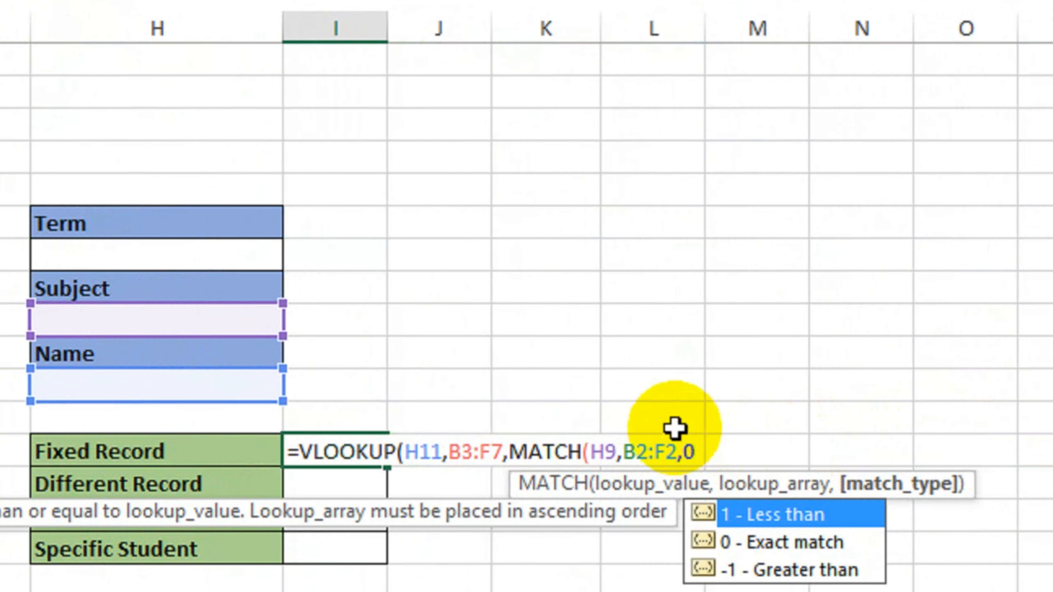
text(),)
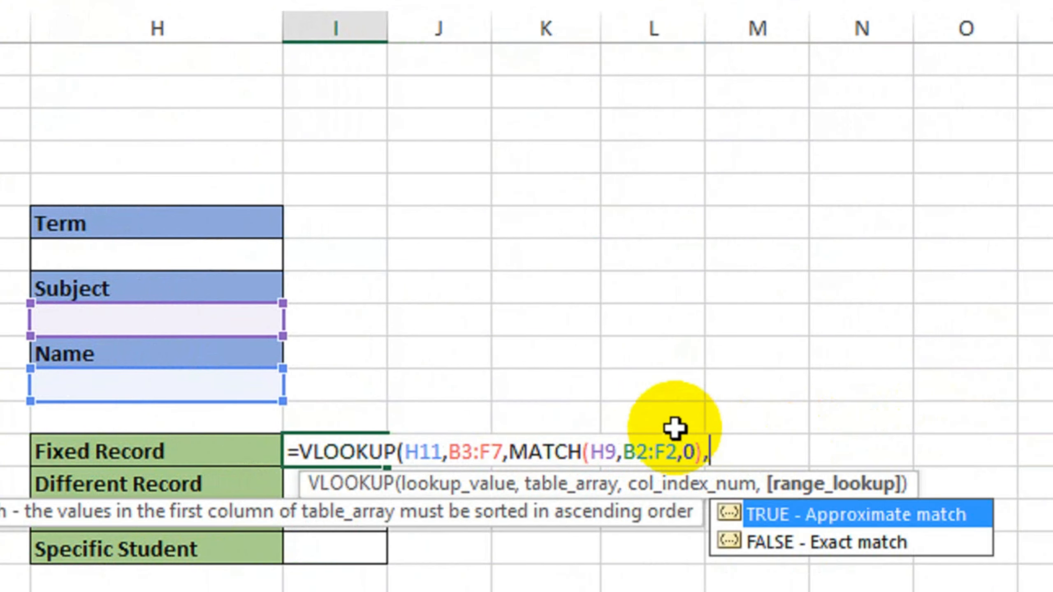
text(0)
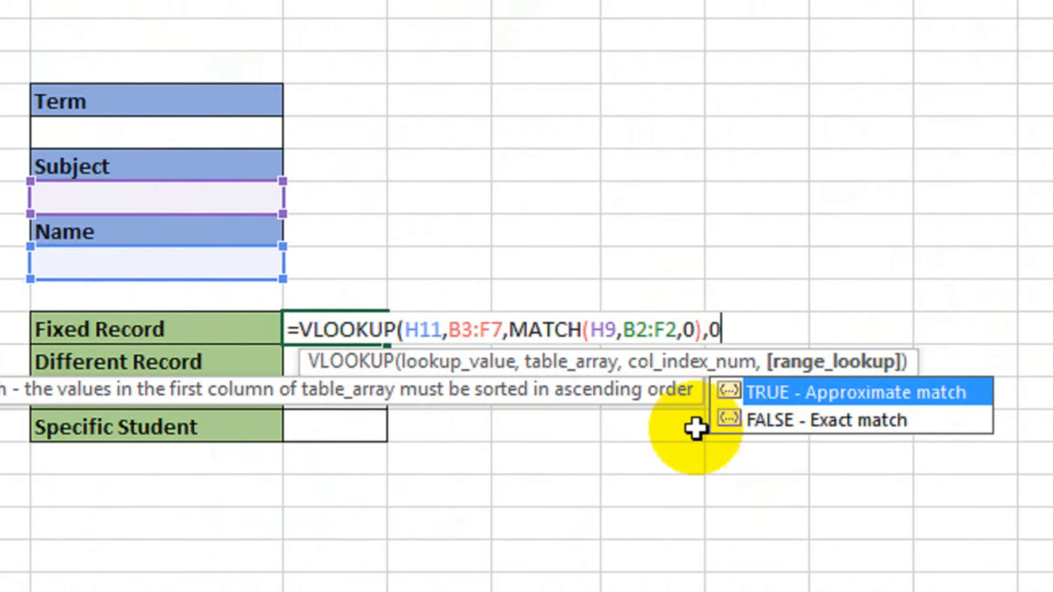
text())
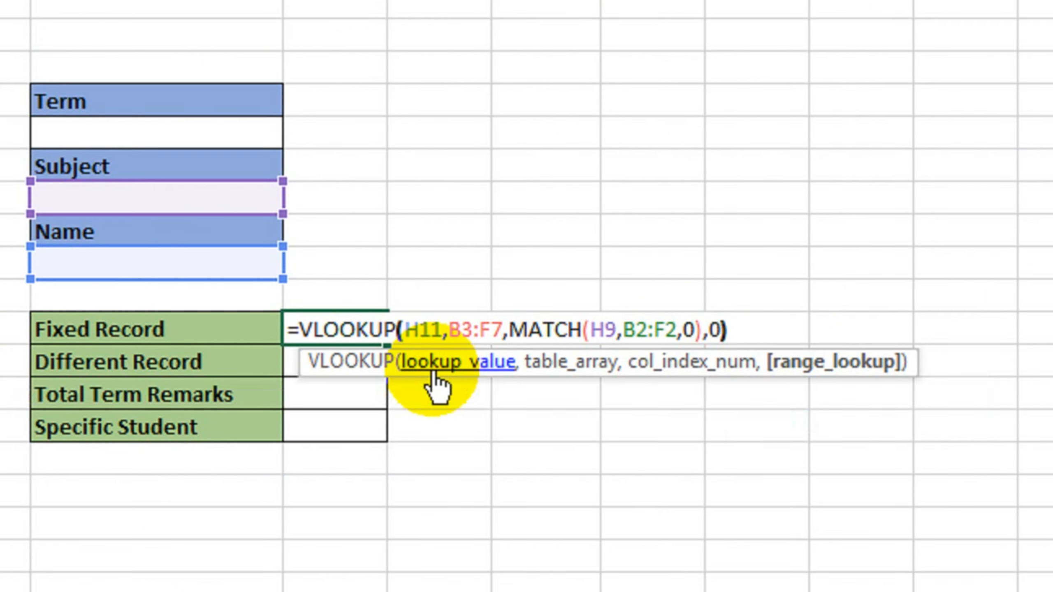
key(Return)
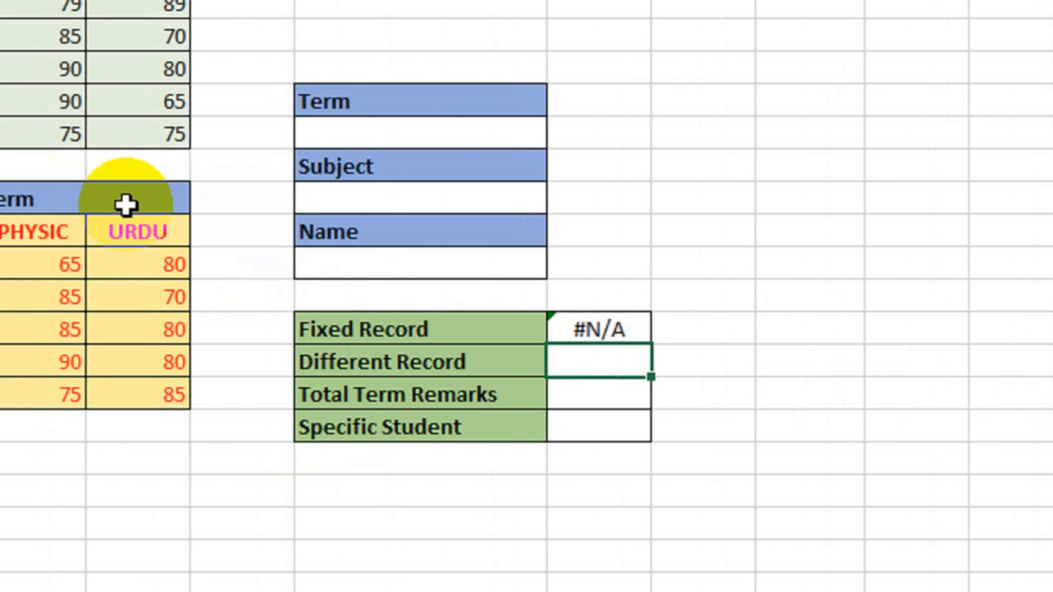
Step: Choose ENGLISH as the Subject and the third student in the list as the Name
click(391, 183)
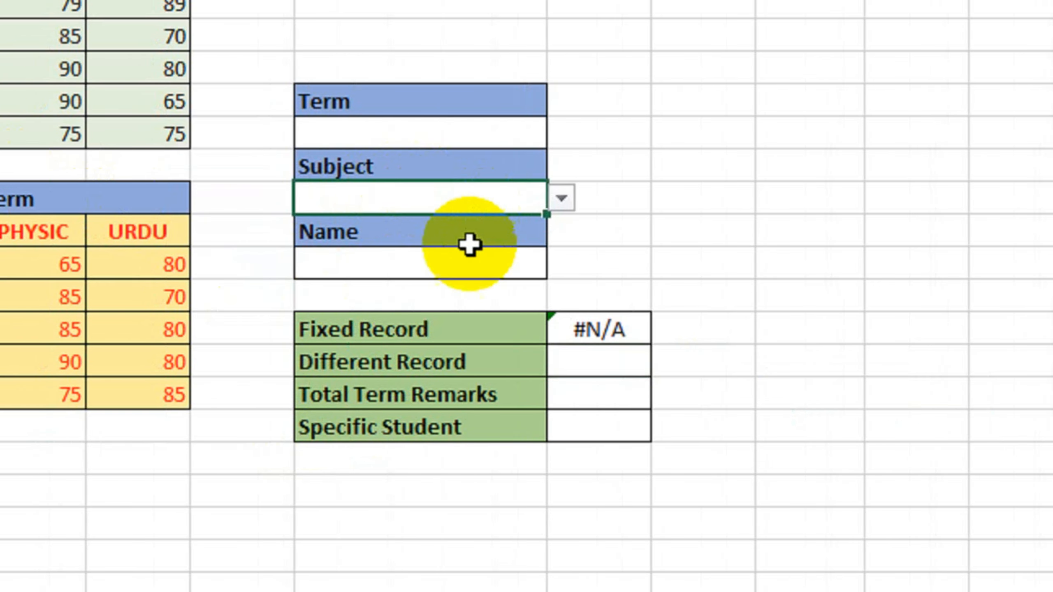
click(569, 203)
click(472, 250)
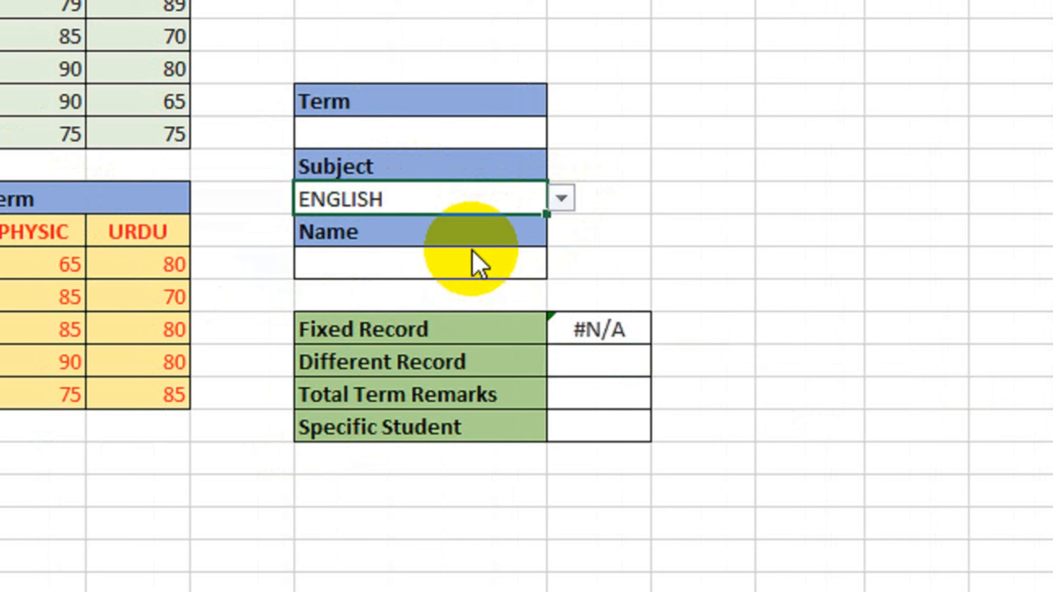
click(390, 266)
click(563, 263)
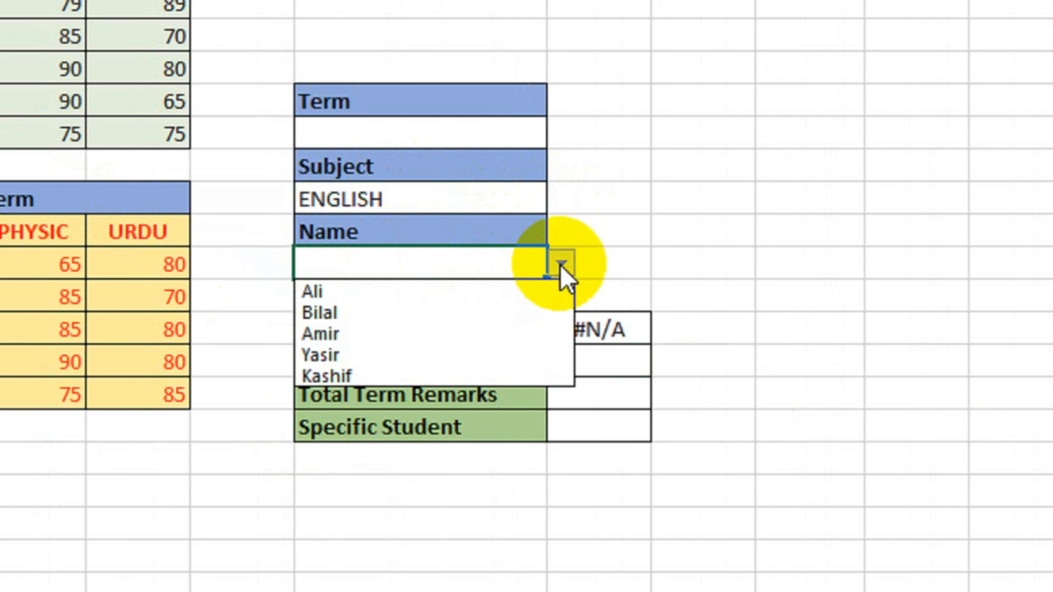
click(439, 339)
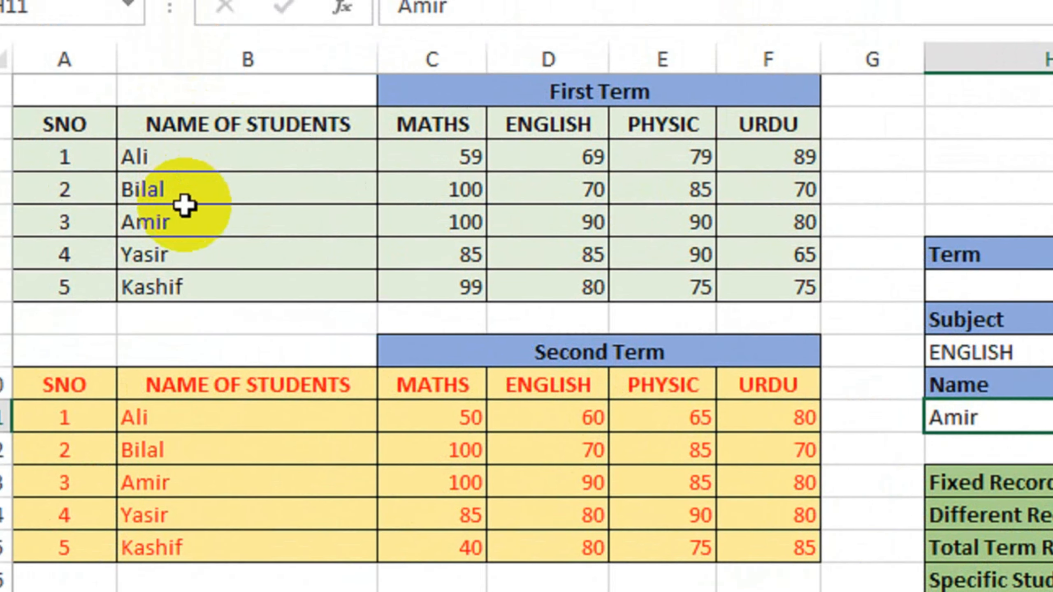
Step: Check the Fixed Record result against the chosen student's English mark in the First Term table
click(185, 226)
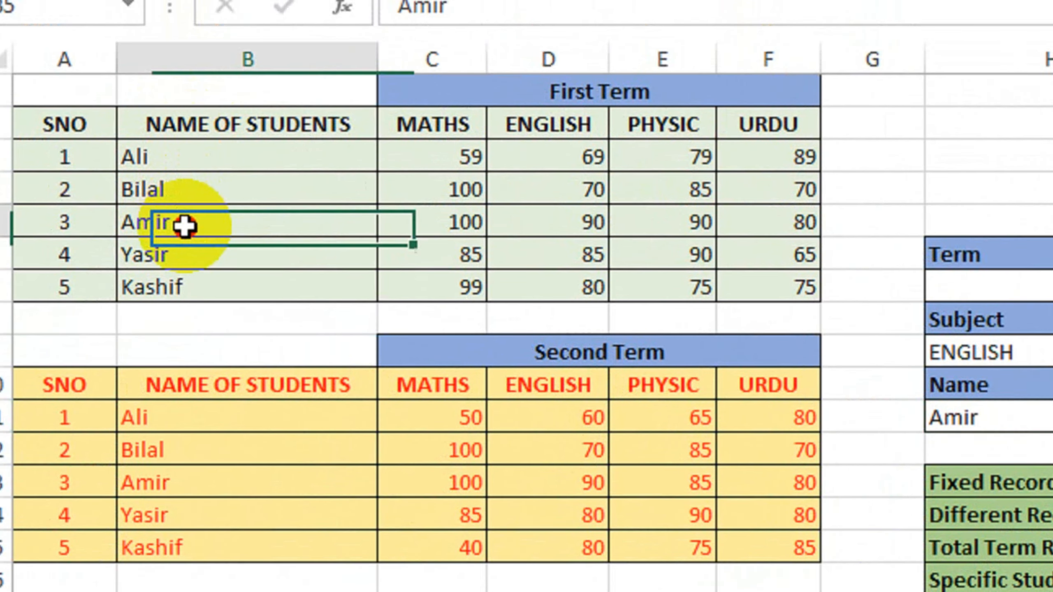
drag(189, 225, 569, 227)
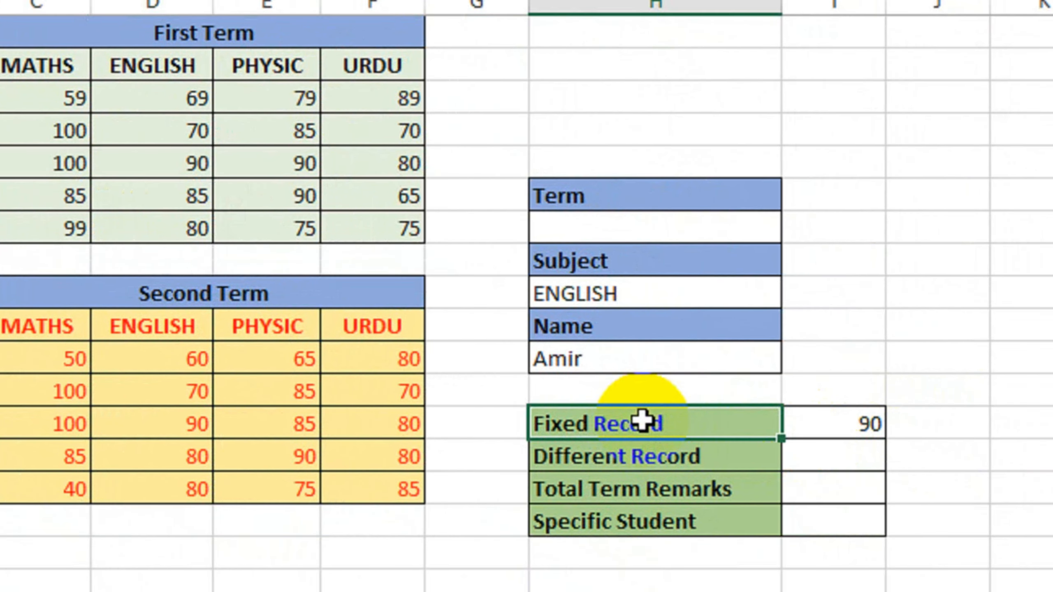
click(862, 423)
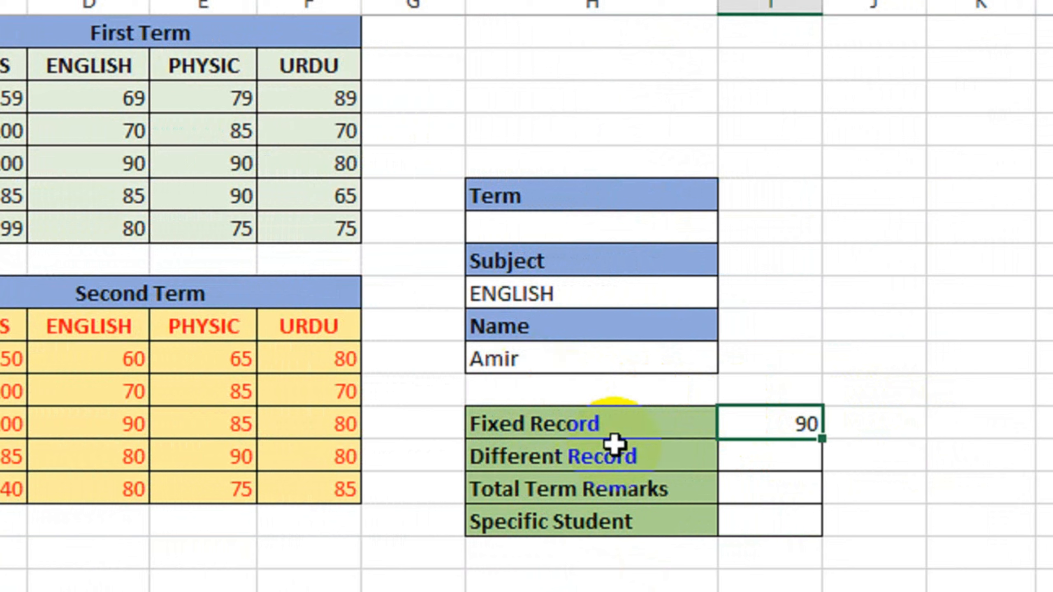
click(596, 367)
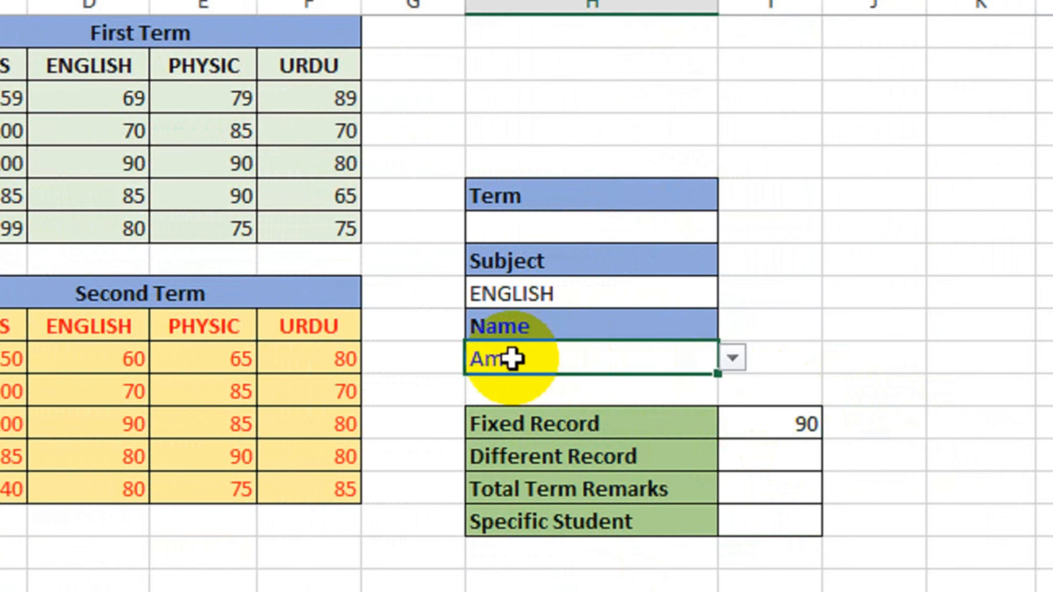
click(783, 423)
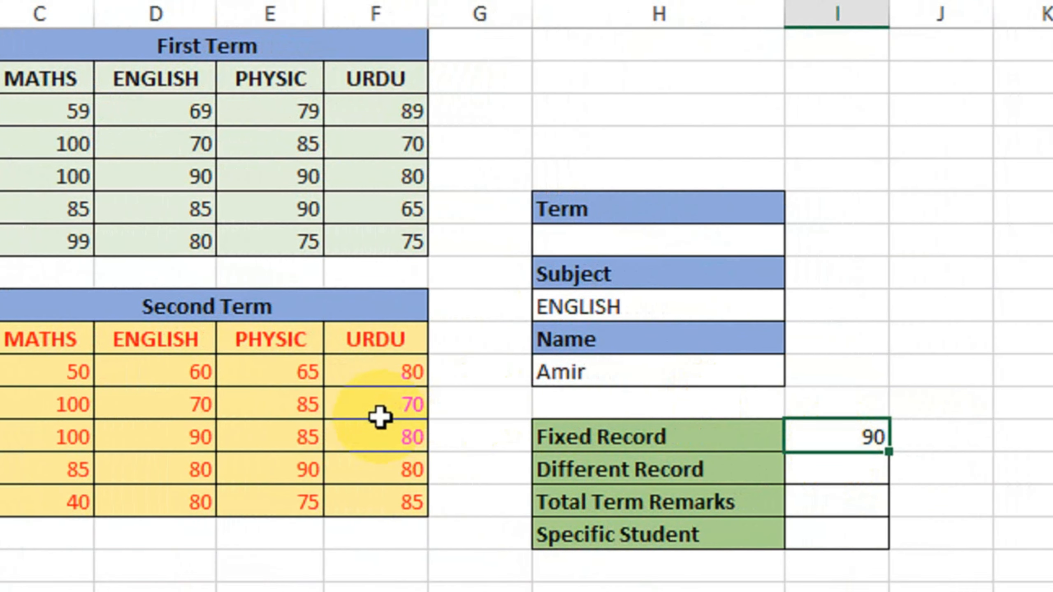
Step: Review the table array B3:F7 in the Fixed Record formula, leaving the formula as it is
double_click(833, 435)
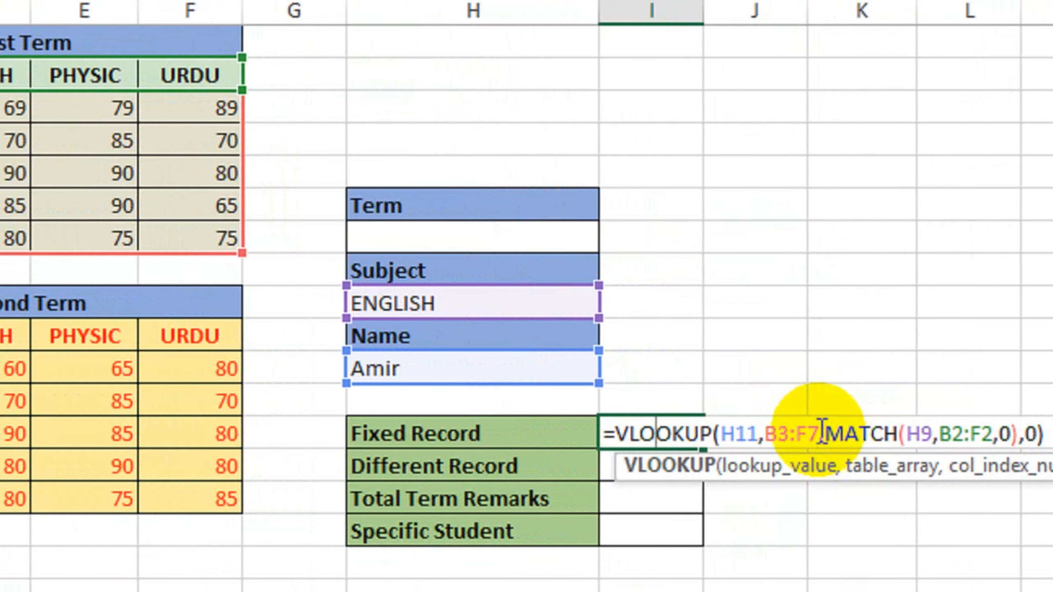
click(777, 433)
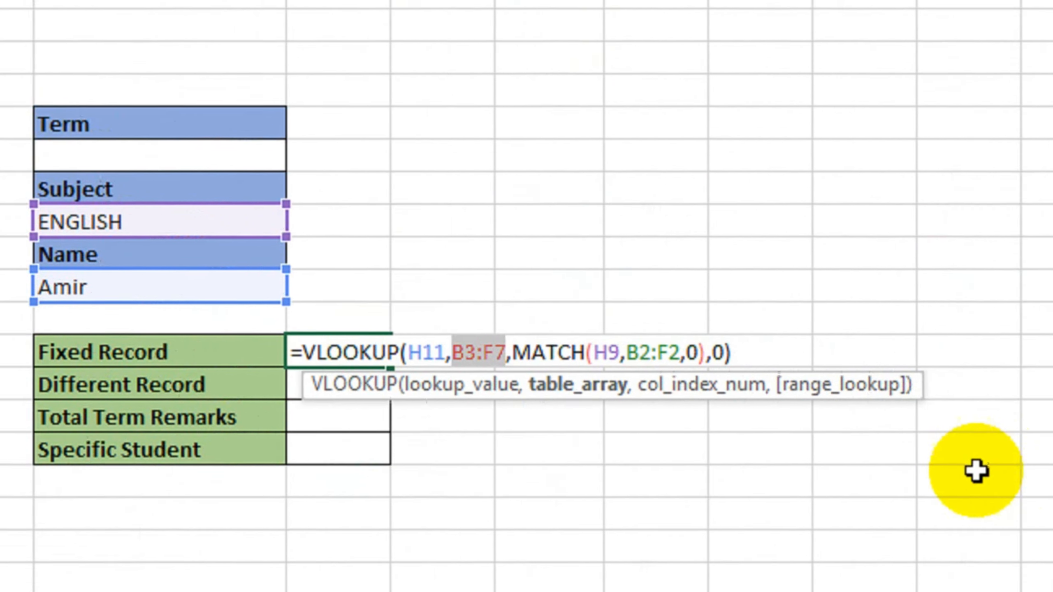
key(Return)
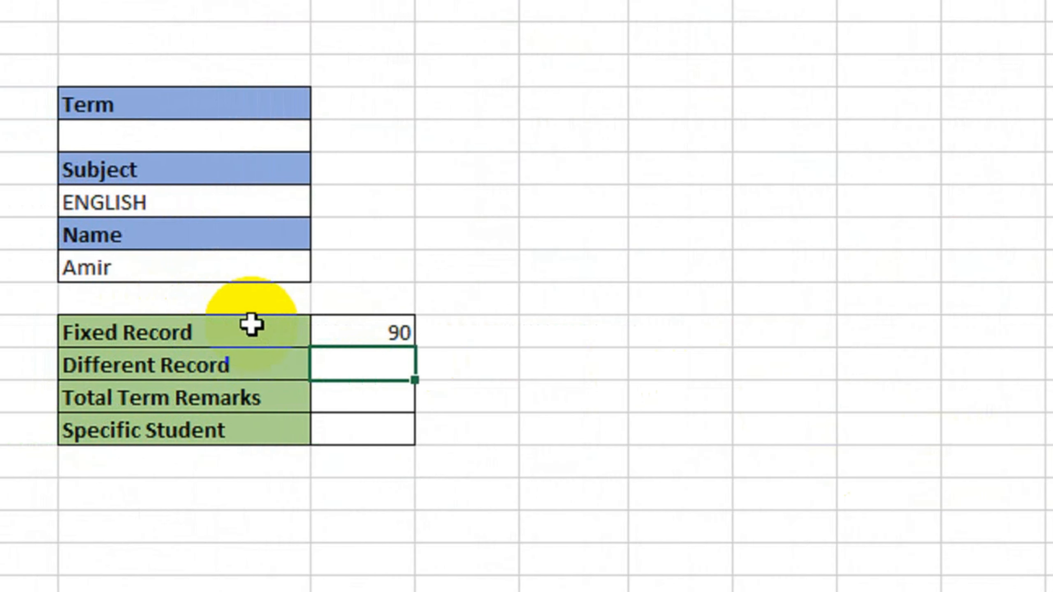
click(215, 364)
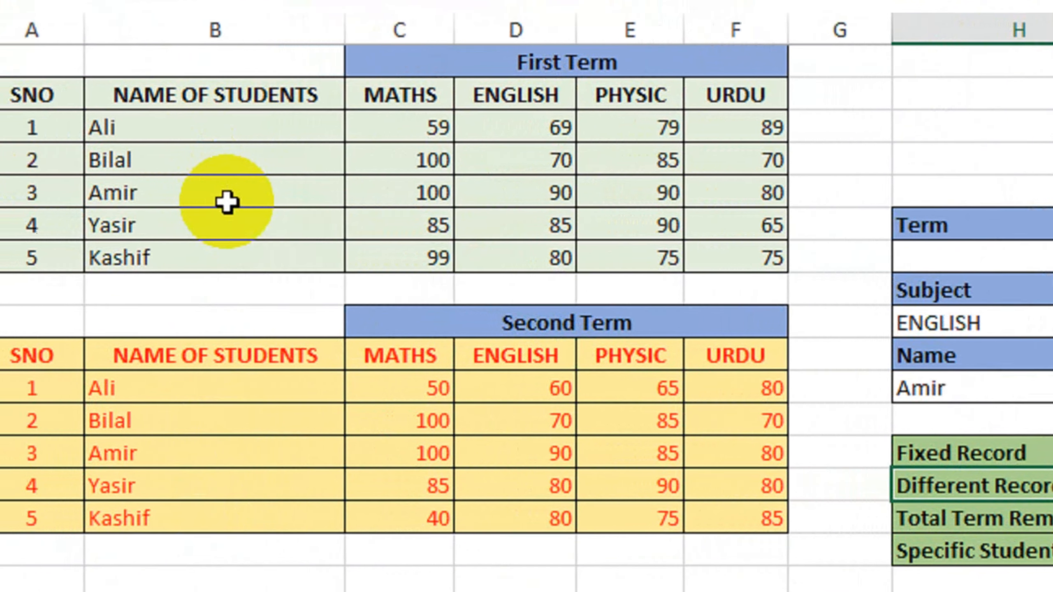
click(228, 199)
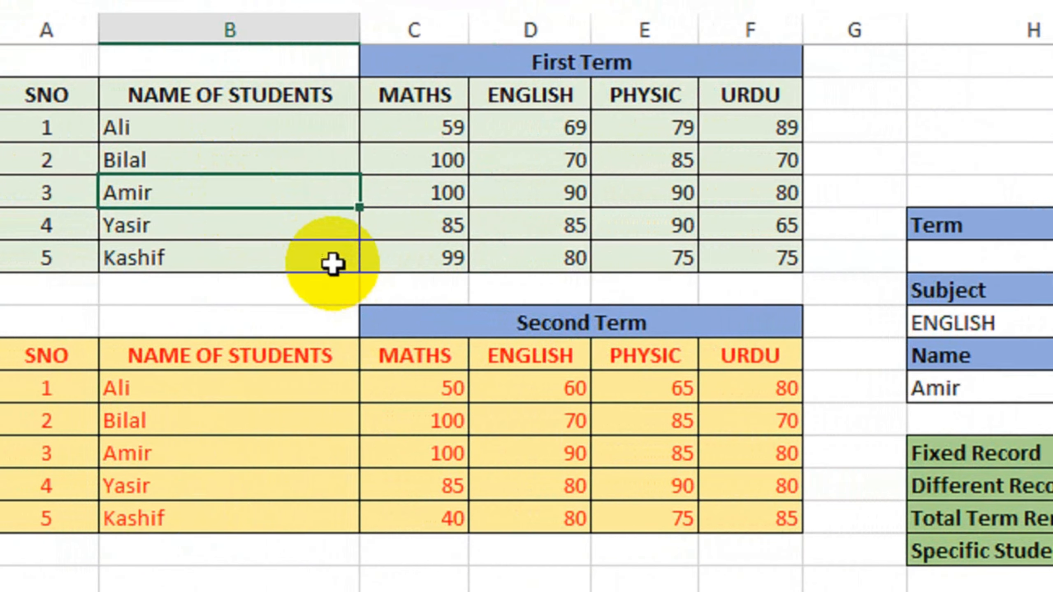
click(245, 226)
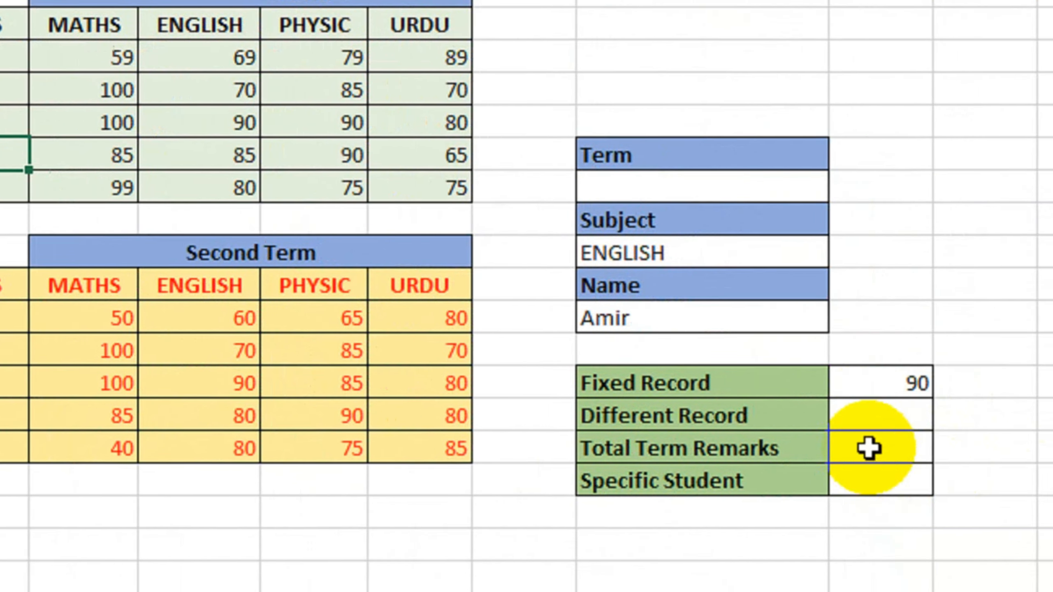
Step: Begin a VLOOKUP formula in the Different Record result cell with the Name cell H11 as the lookup value
click(879, 417)
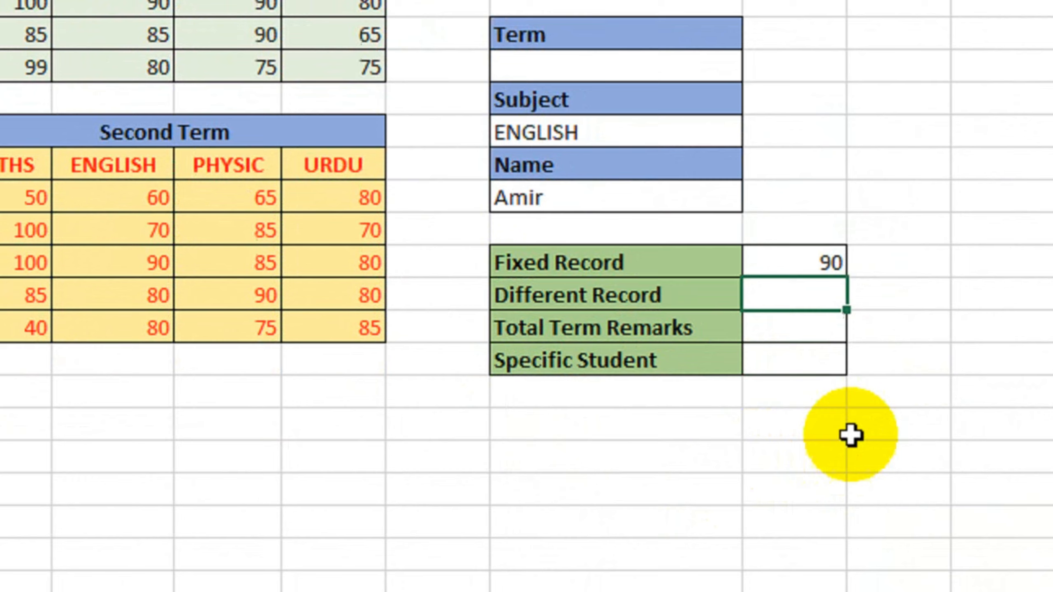
text(=)
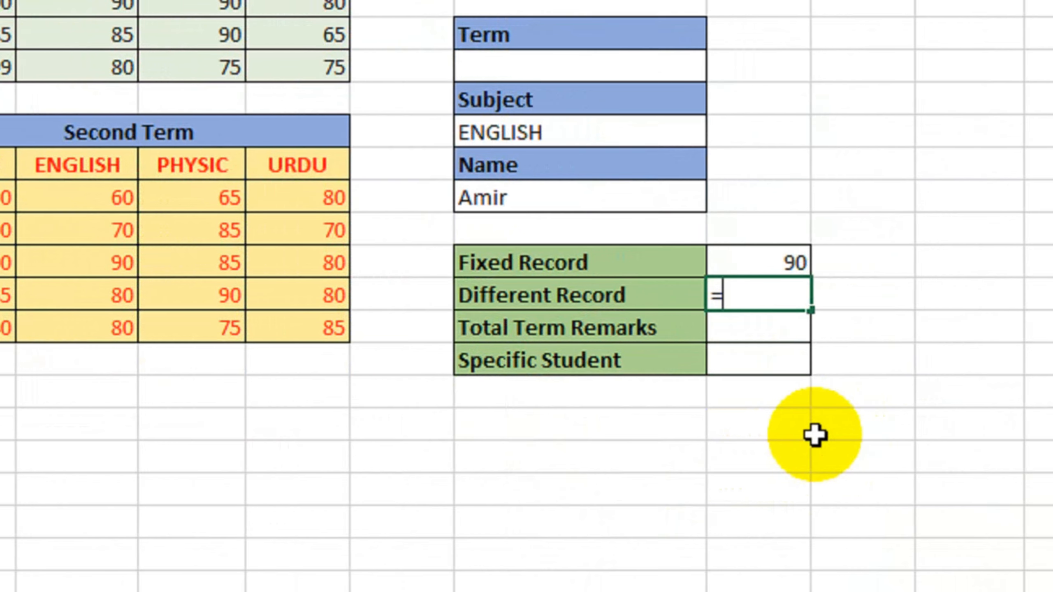
text(vlo)
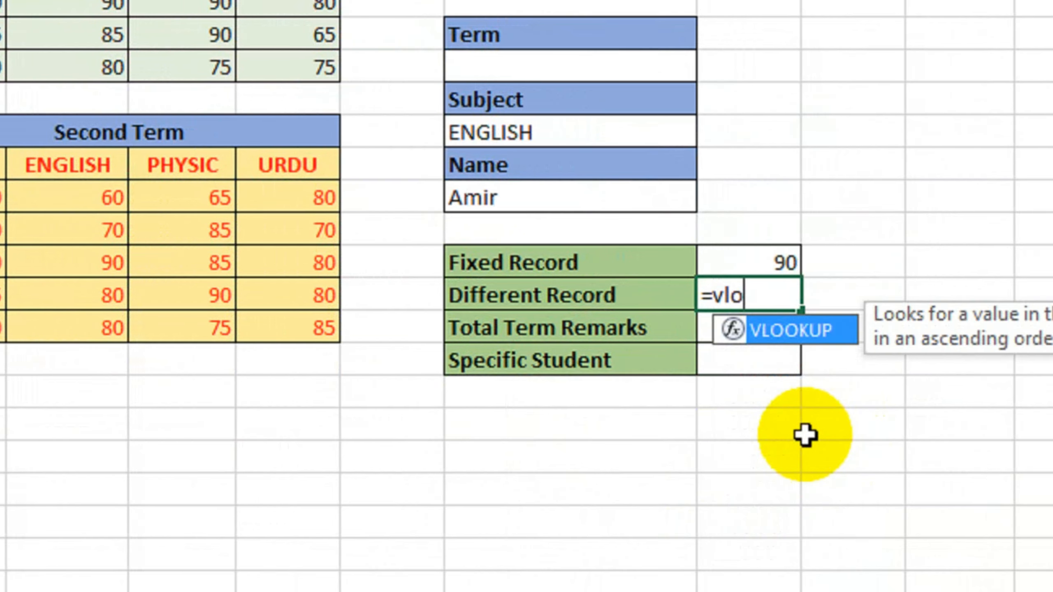
key(Tab)
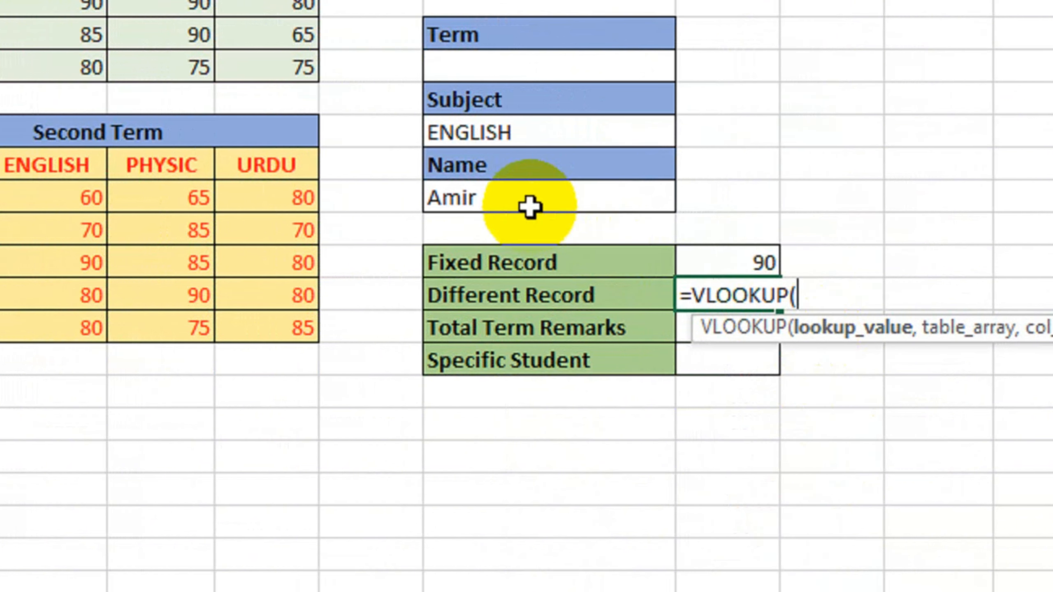
click(477, 209)
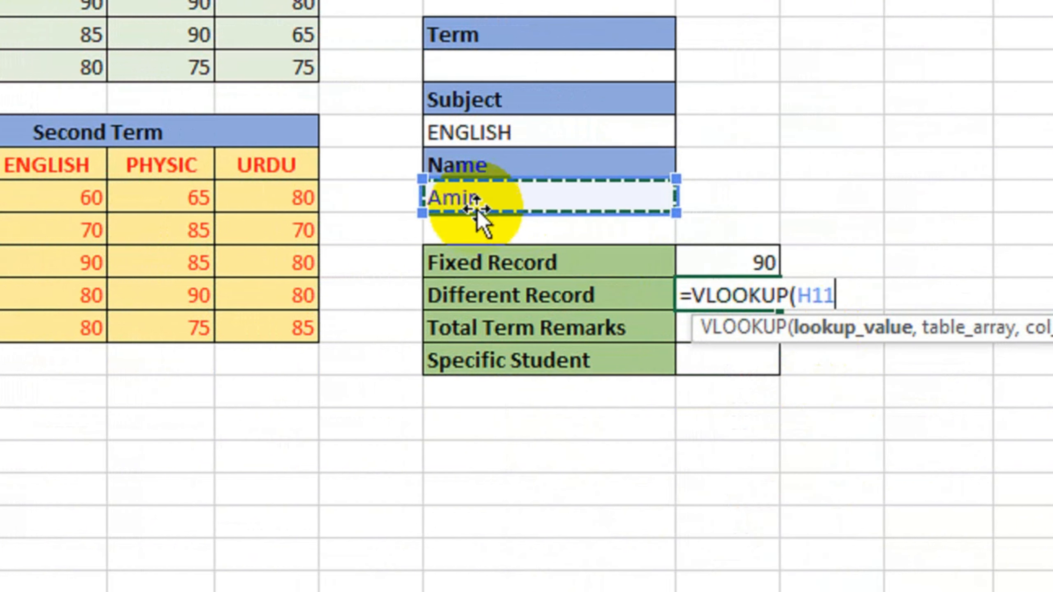
text(,)
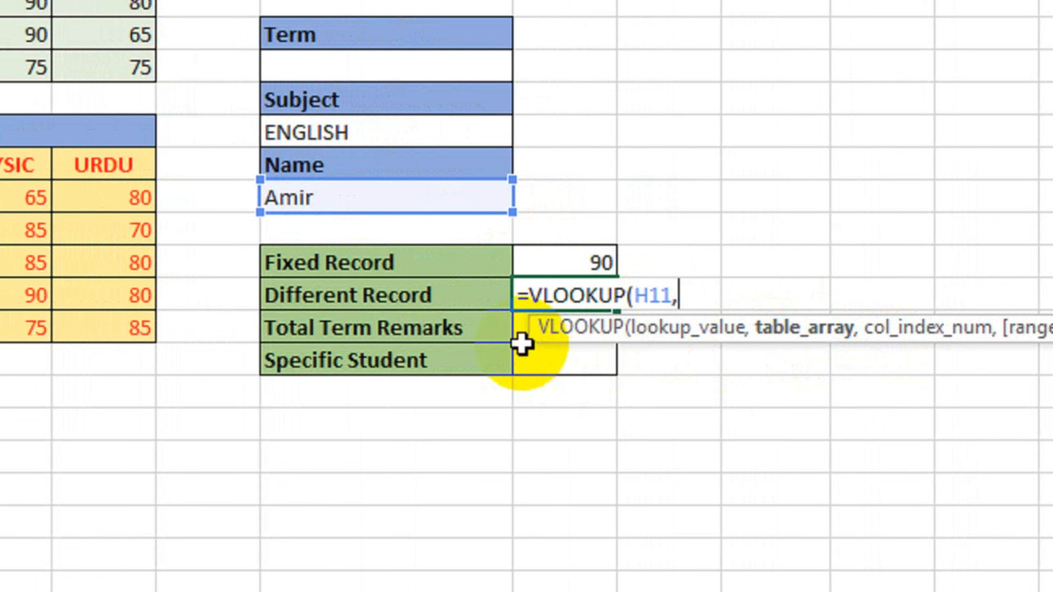
Step: Add CHOOSE as the VLOOKUP table array, with Term cell H7 as the index and ranges B3:F7 and B11:F15 as its values
text(choo)
key(Tab)
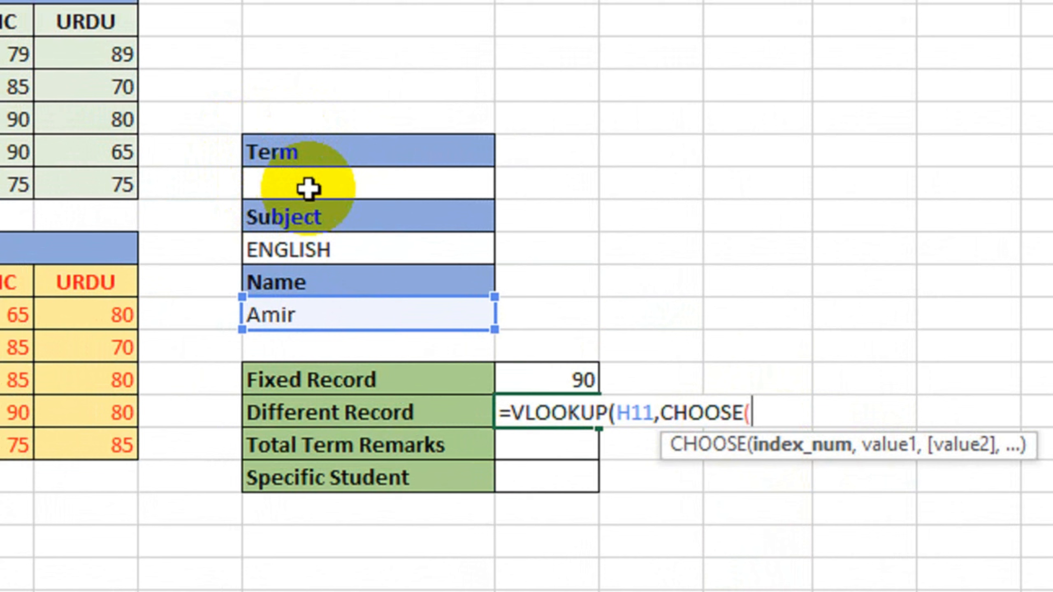
click(309, 188)
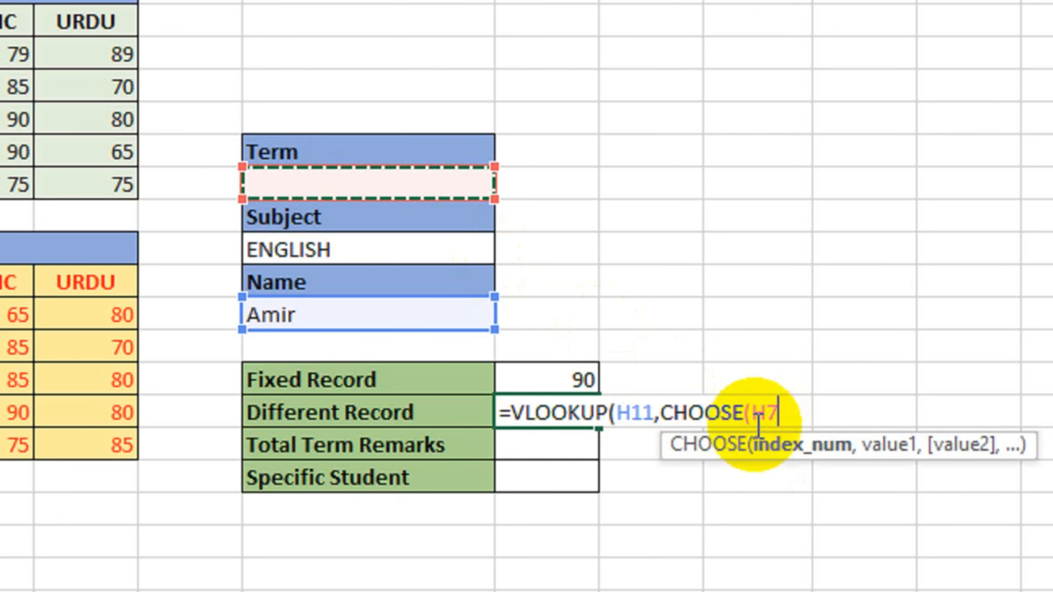
text(,)
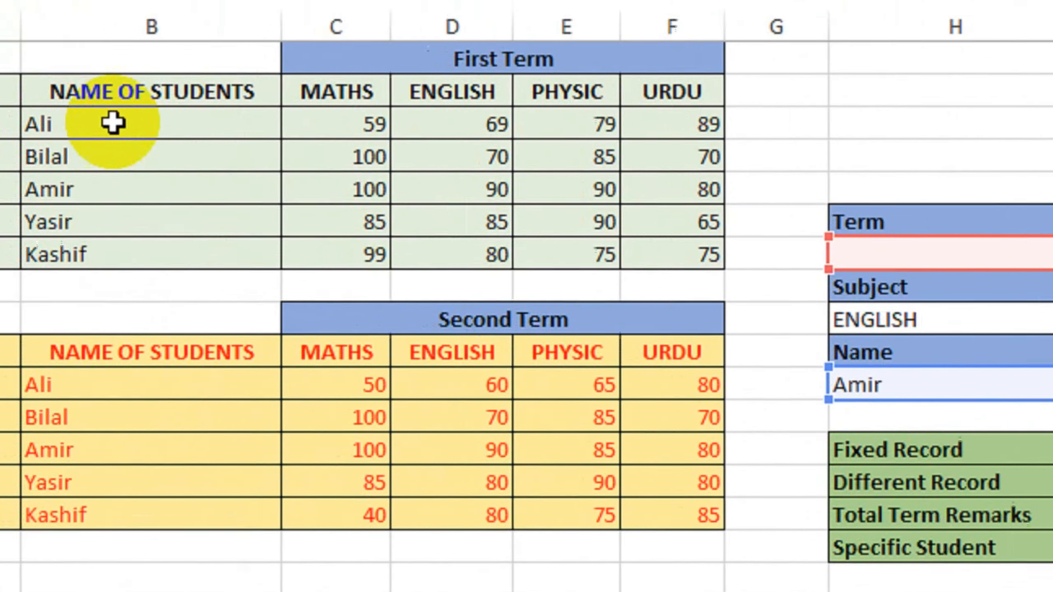
click(203, 145)
drag(203, 145, 749, 267)
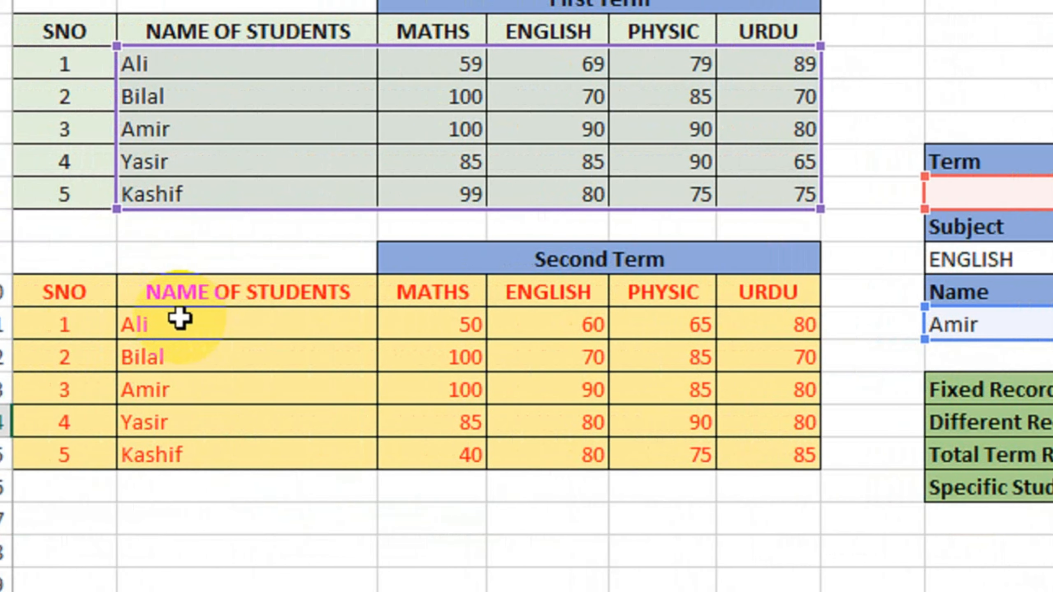
drag(179, 318, 772, 443)
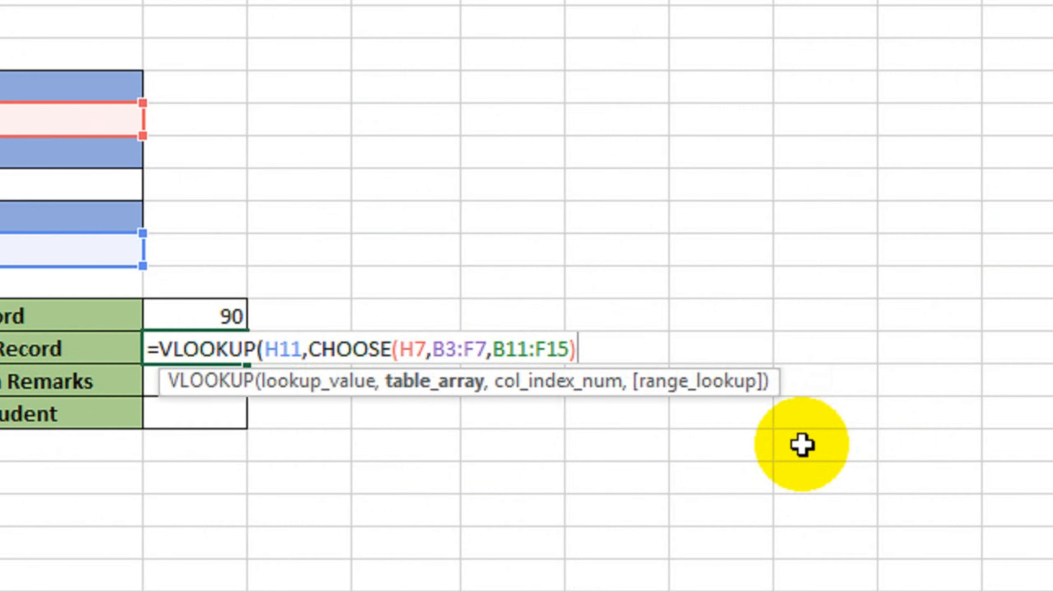
text(,)
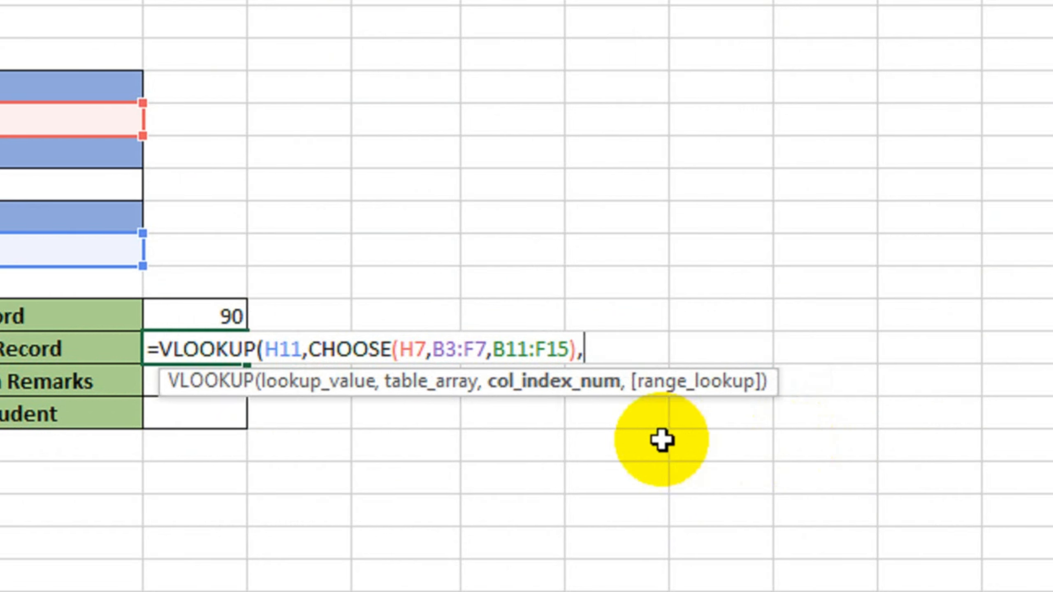
Step: Add MATCH as the column index, looking up Subject cell H9 in header range B2:F2 with match type 0
text(mat)
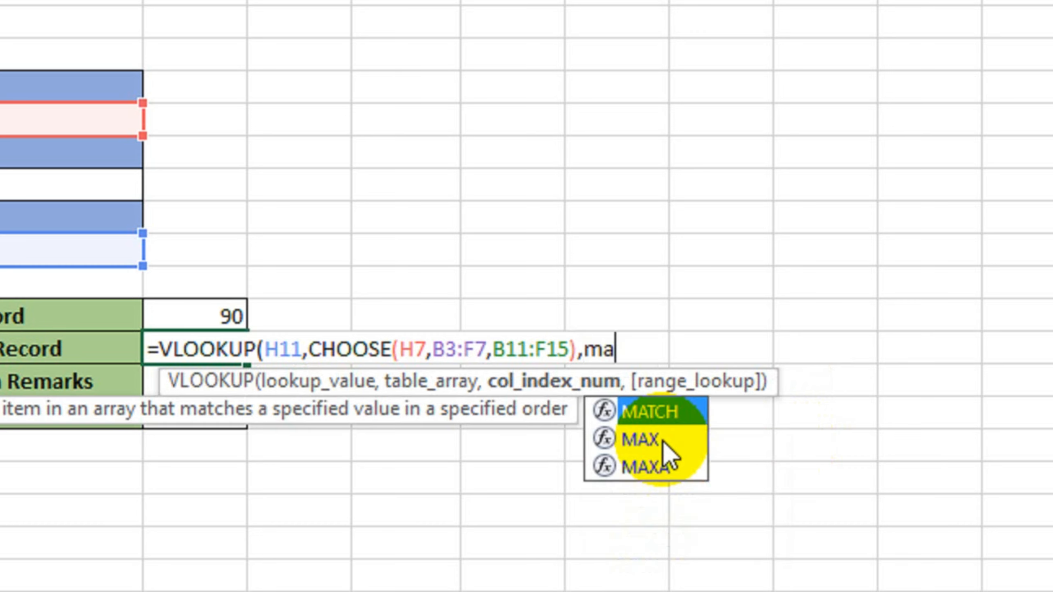
text(c)
key(Tab)
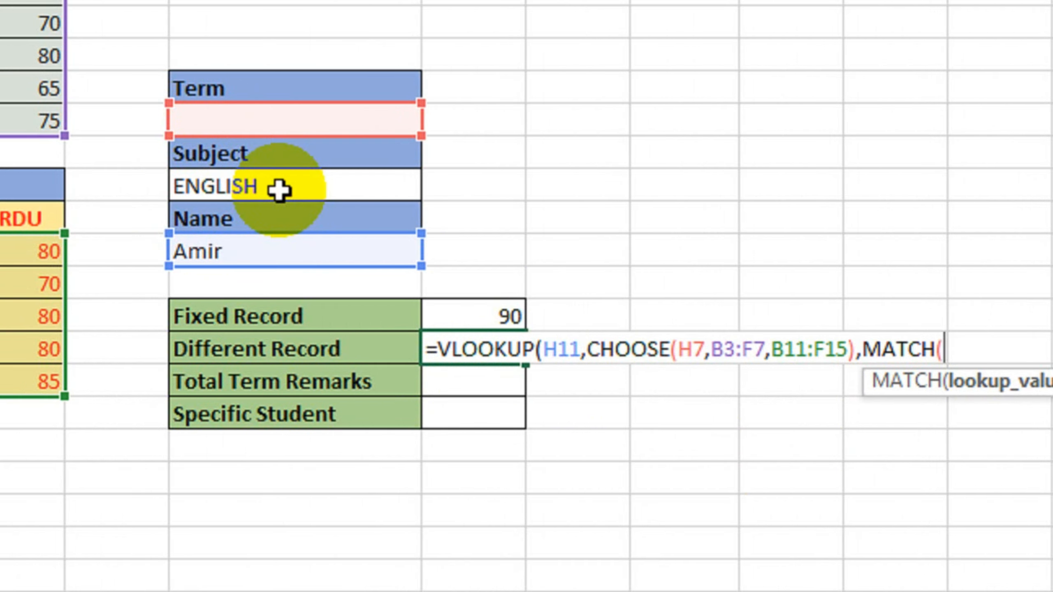
click(273, 192)
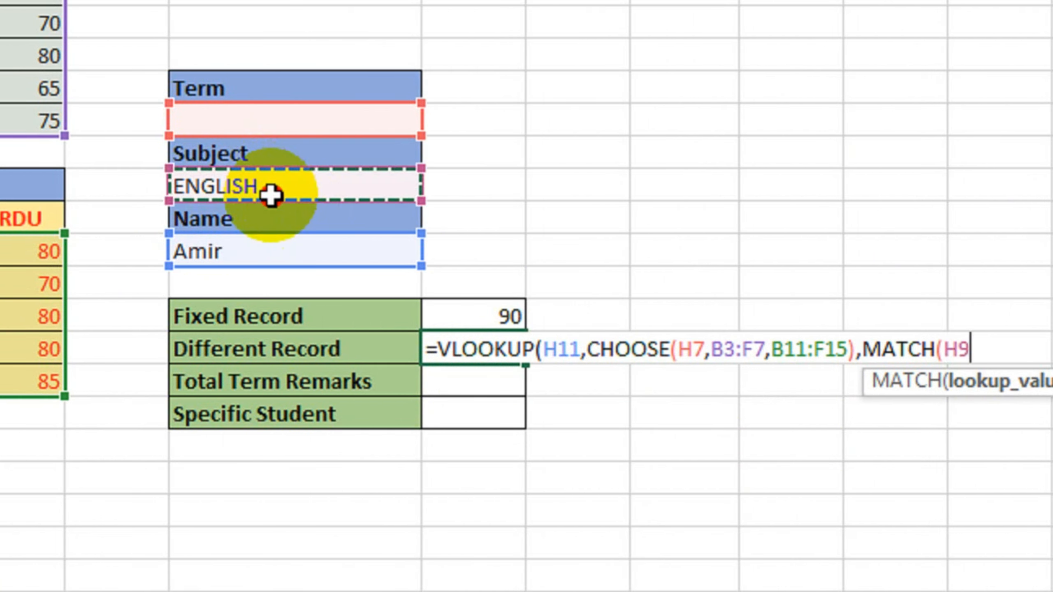
text(,)
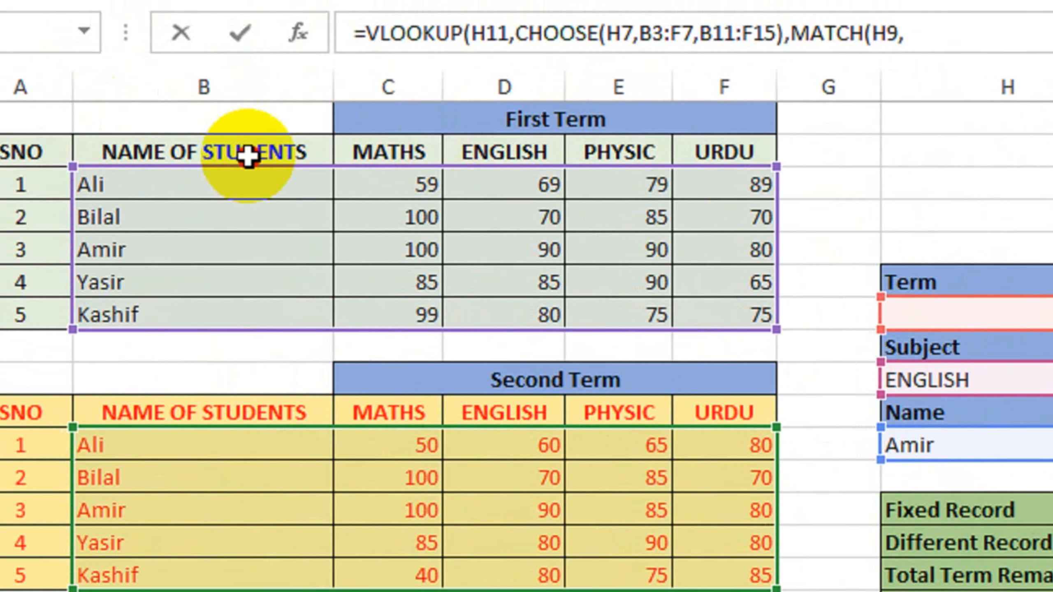
drag(238, 149, 684, 149)
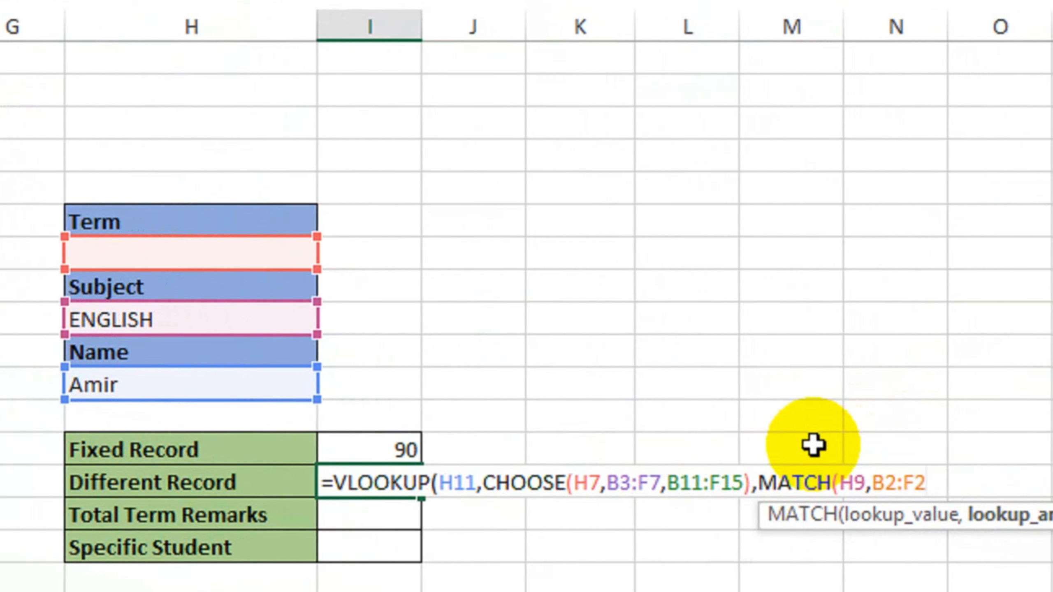
text(,0)
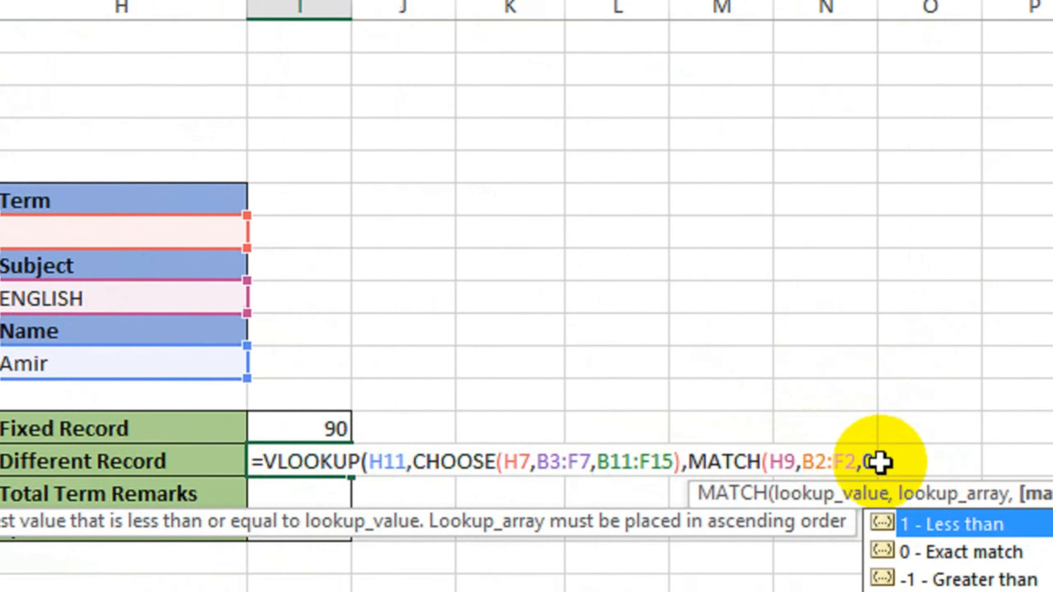
text())
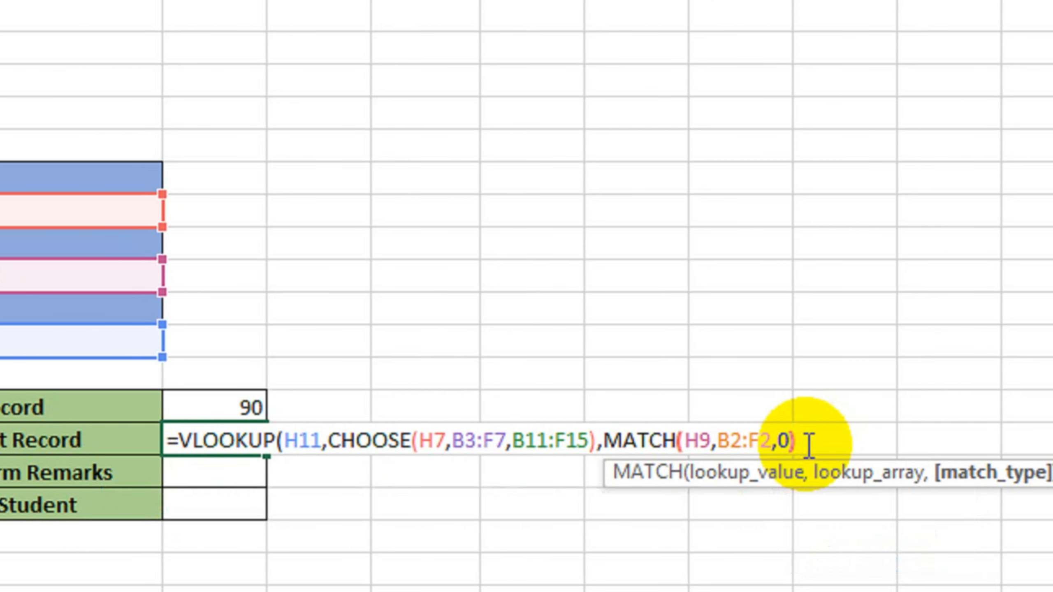
Step: Complete the Different Record formula with 0 as the range lookup for an exact match
text(,0)
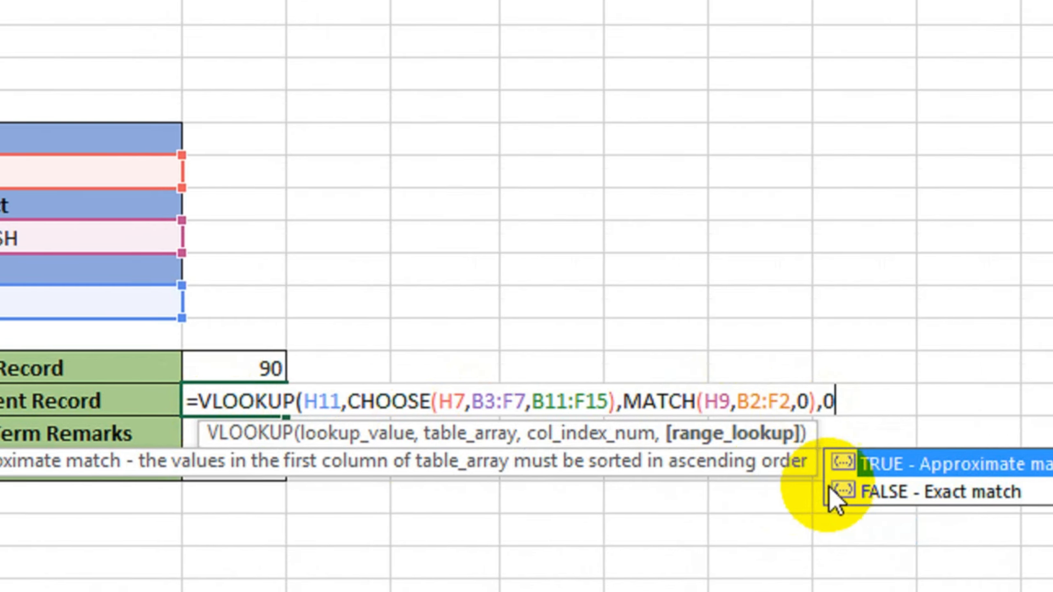
text())
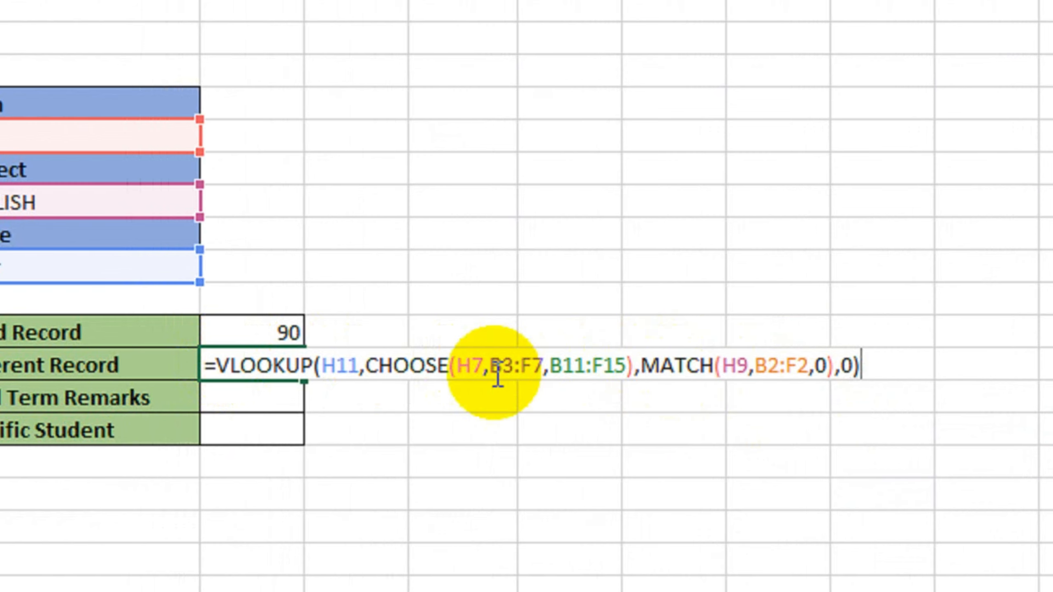
key(Return)
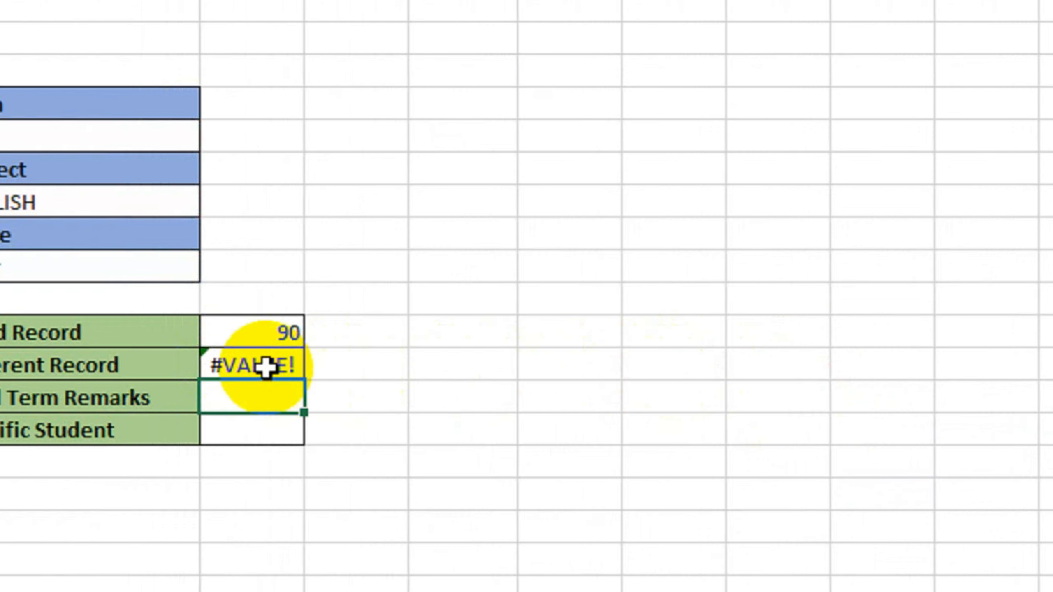
click(264, 365)
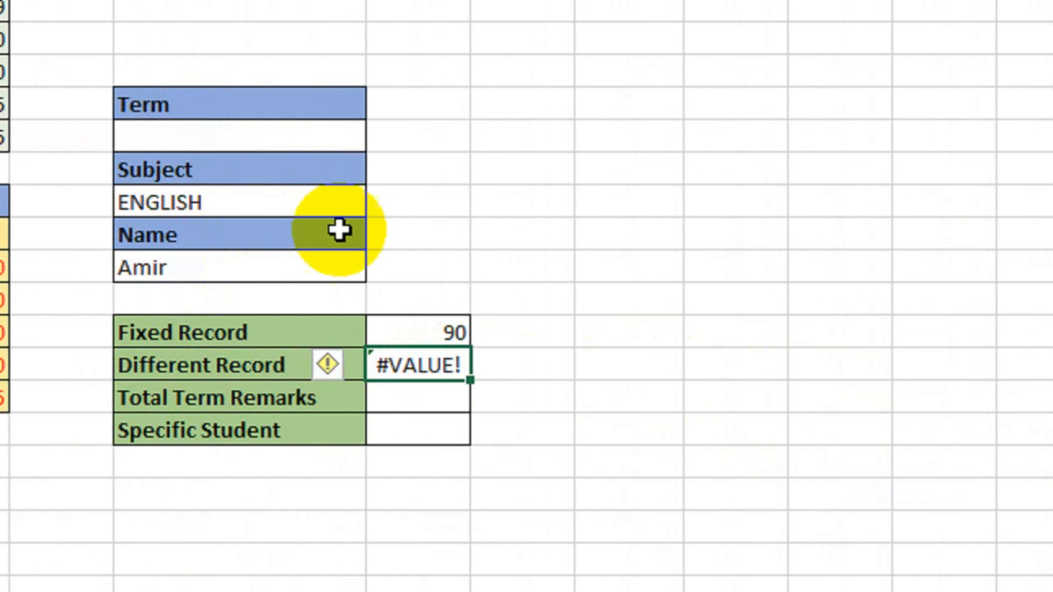
Step: Set the Term to 1 and compare both record results with the third student's English mark in the First Term table
click(305, 141)
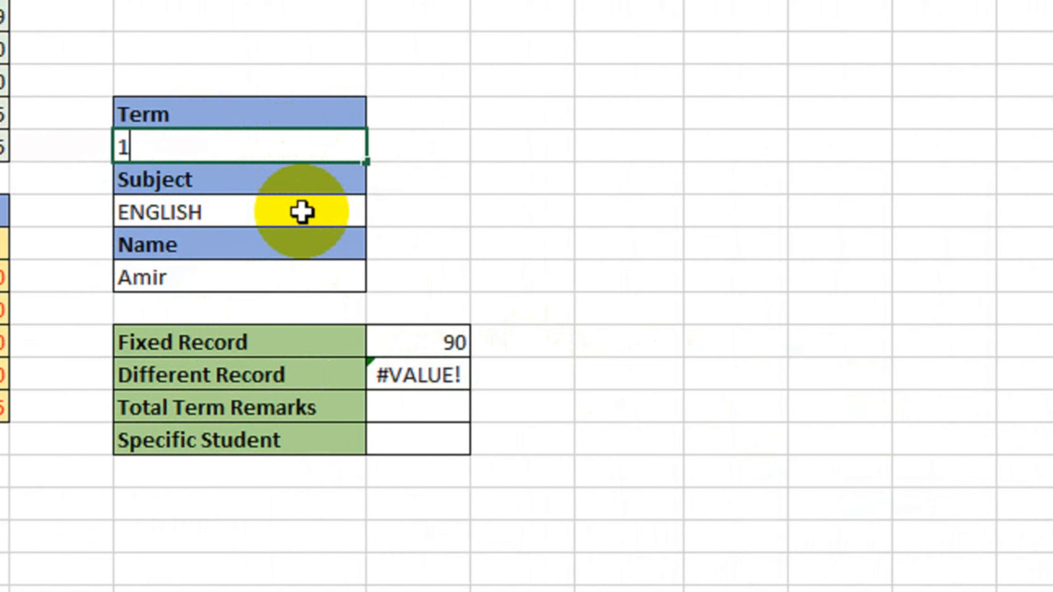
key(Return)
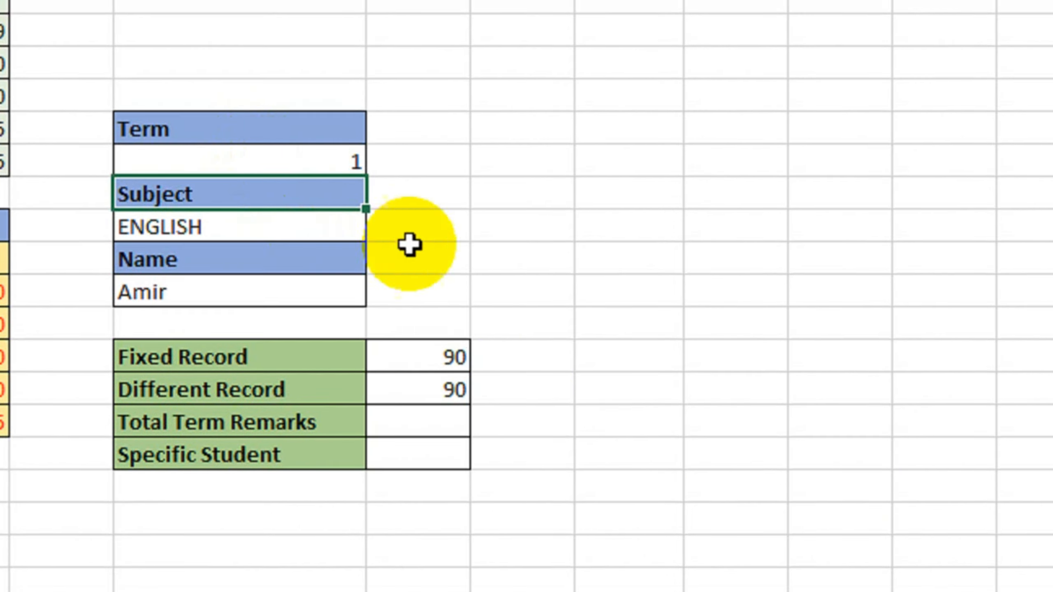
click(425, 346)
click(410, 388)
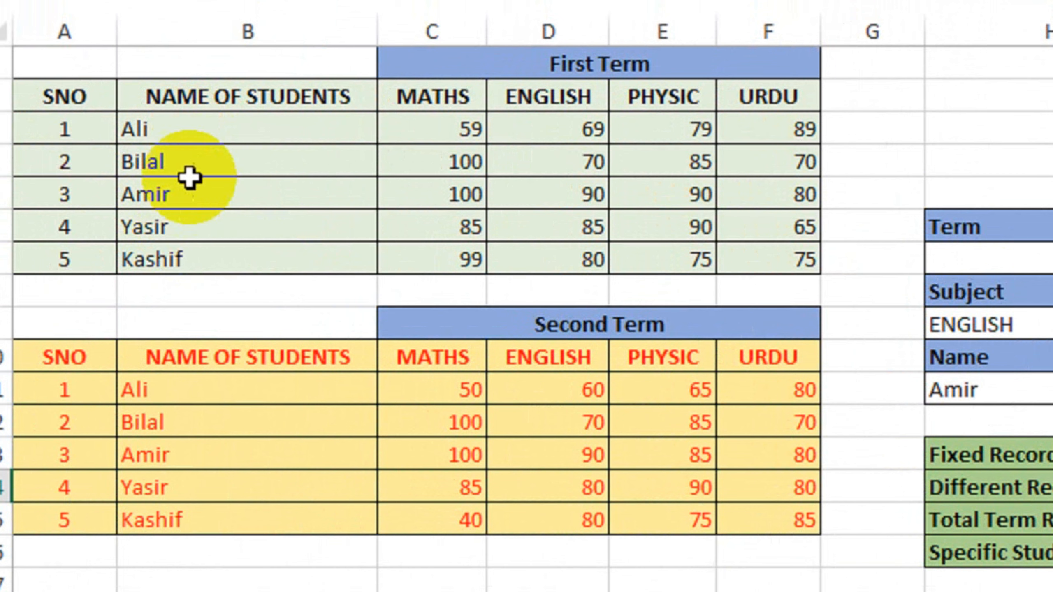
drag(190, 182, 605, 207)
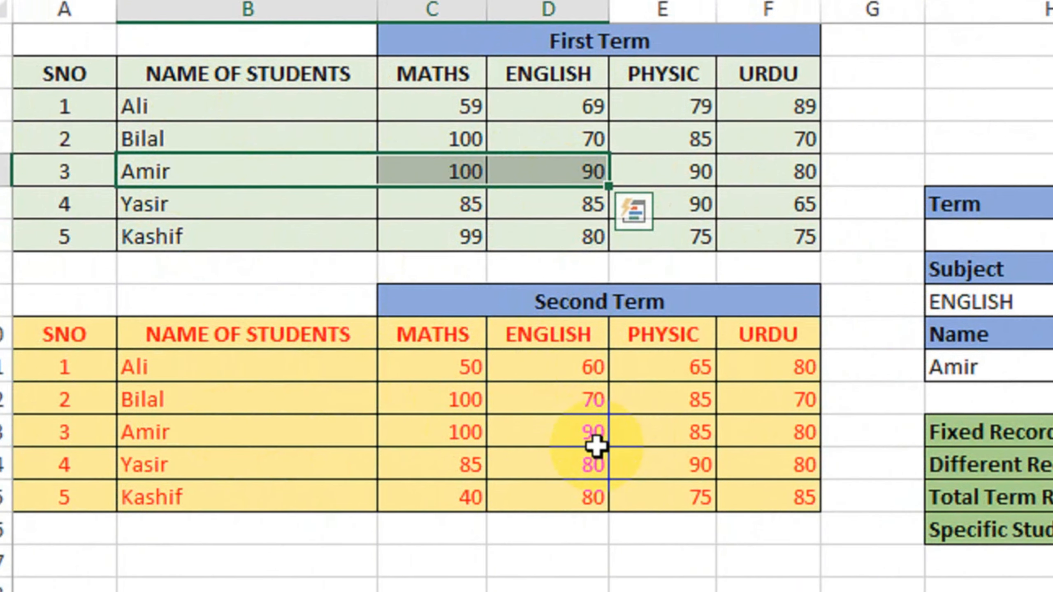
Step: Change the third student's Second Term English mark to 55 and set the Term to 2
click(595, 444)
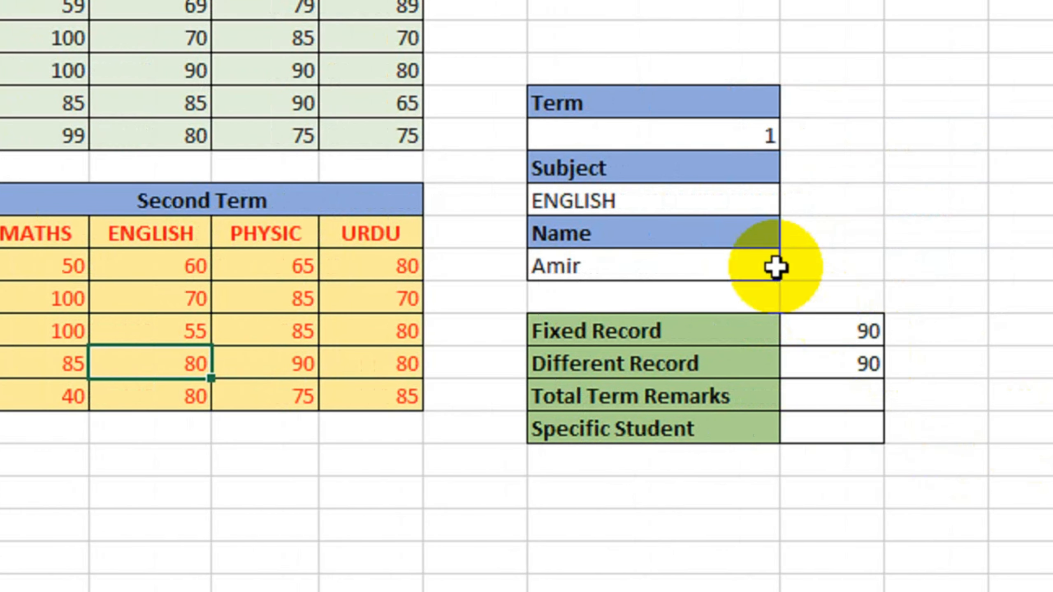
click(1036, 146)
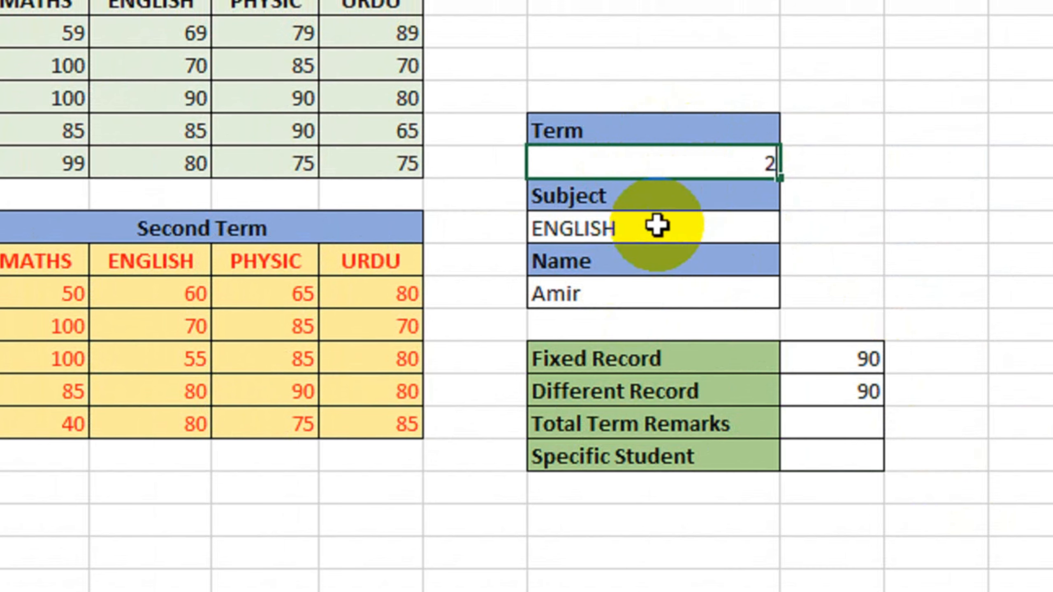
key(Return)
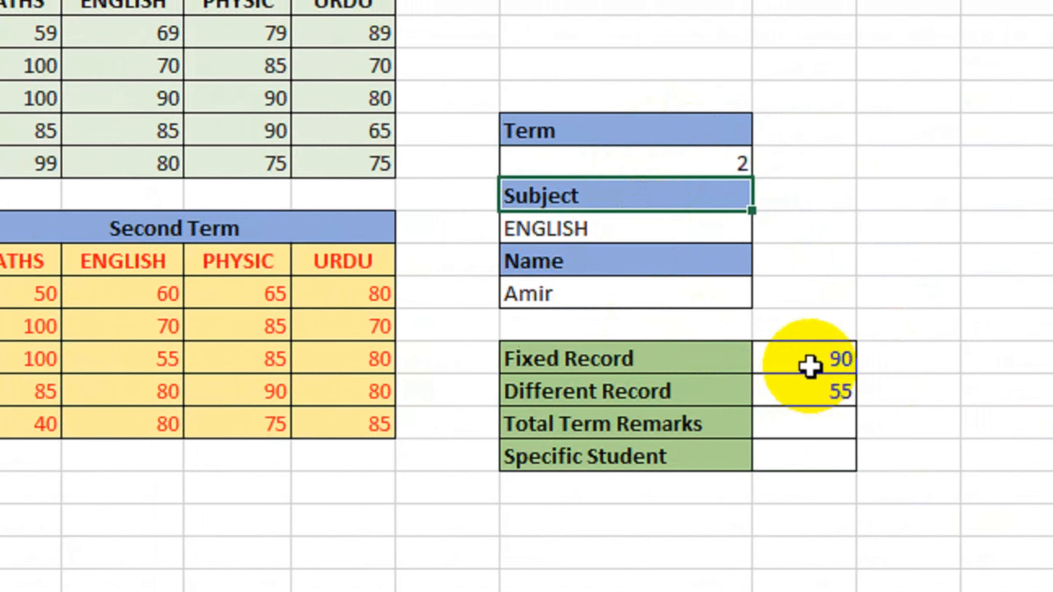
Step: Check the Different Record result against the third student's Second Term English mark and compare it with the Fixed Record
click(802, 407)
click(808, 395)
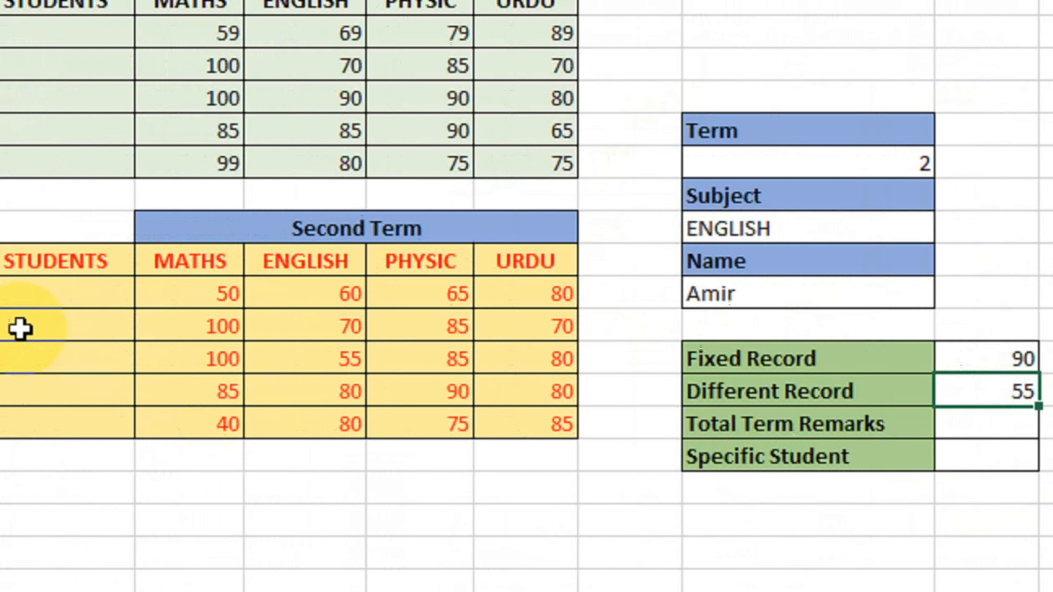
drag(222, 365, 559, 368)
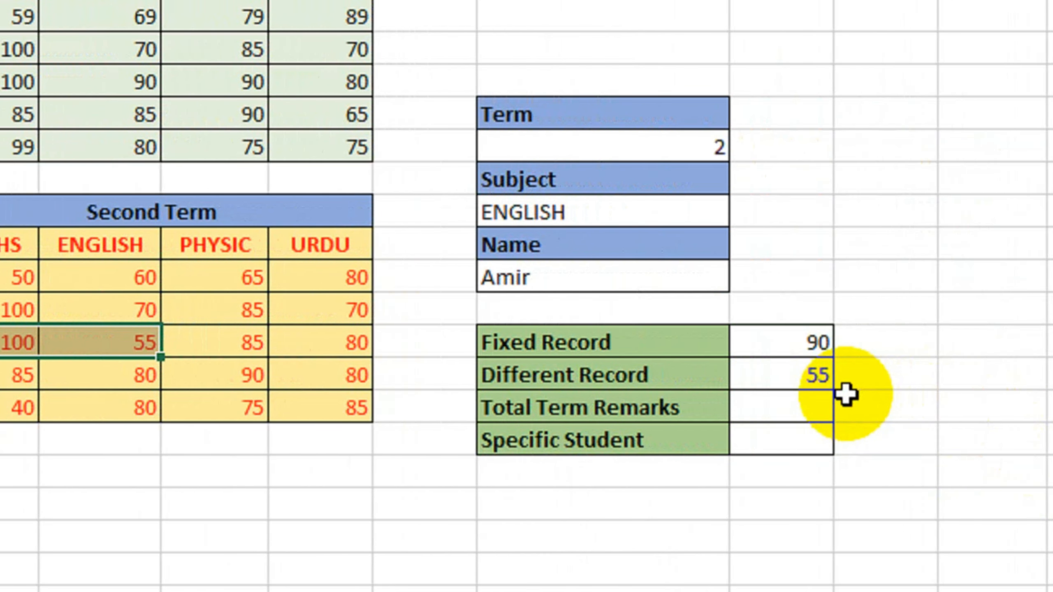
click(995, 358)
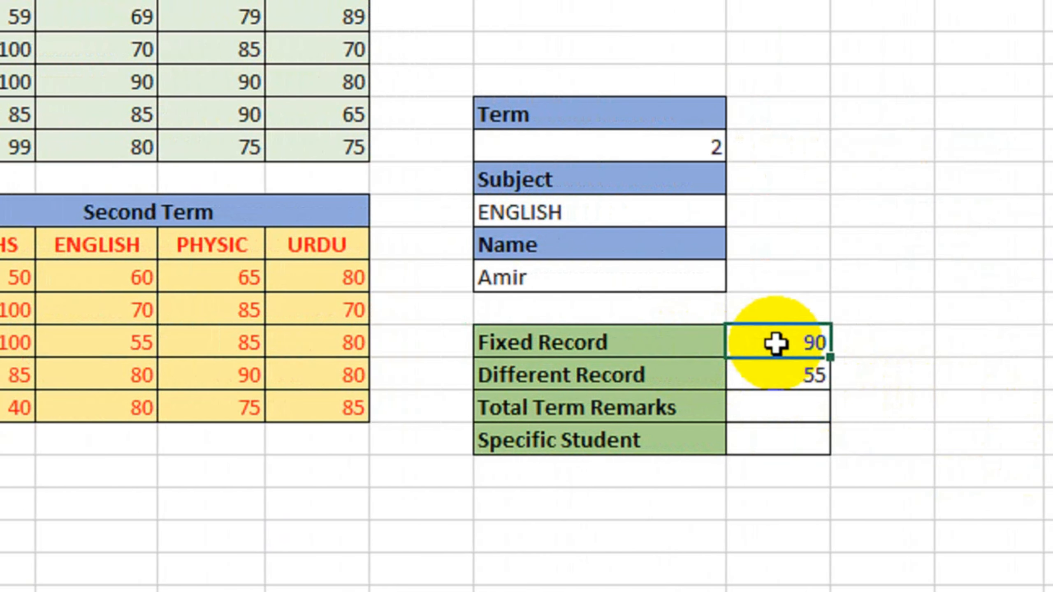
drag(781, 381, 802, 419)
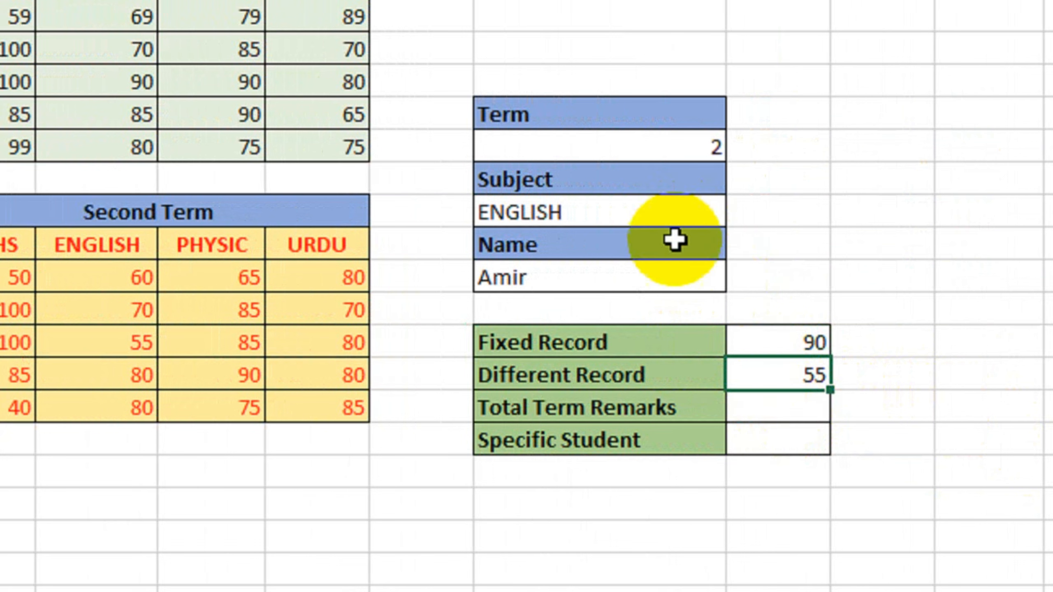
Step: Choose the fourth student in the list as the Name
click(675, 272)
click(740, 276)
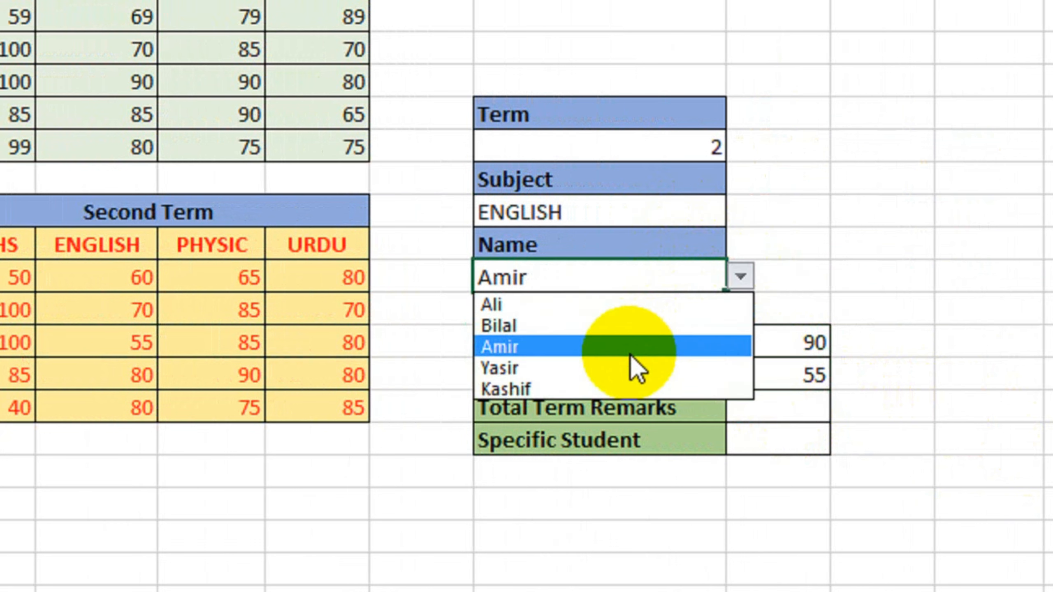
click(630, 364)
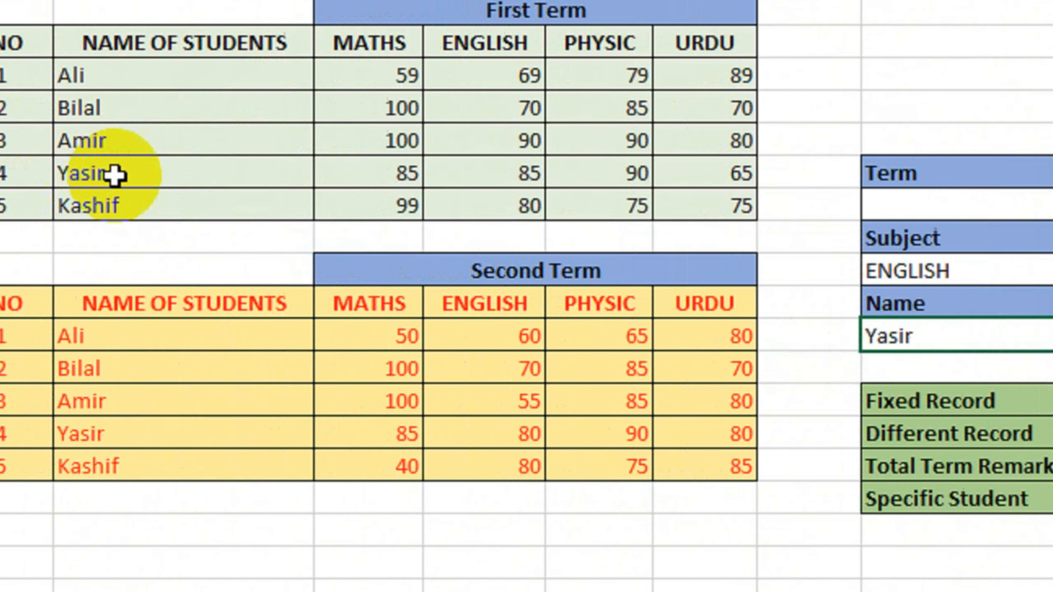
Step: Check the fourth student's English marks in the First Term and Second Term tables
click(113, 177)
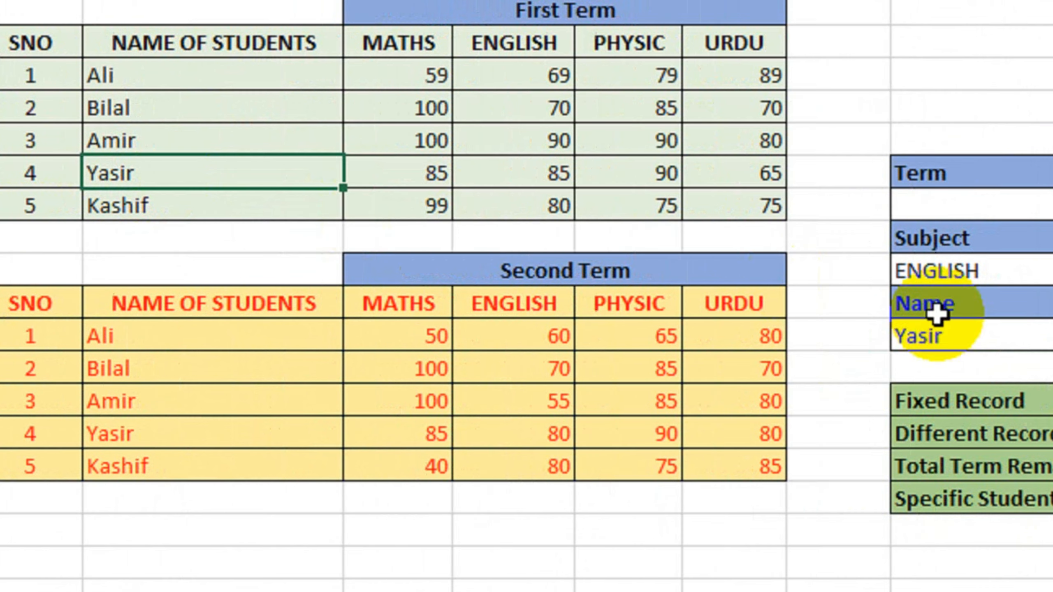
drag(280, 176, 561, 182)
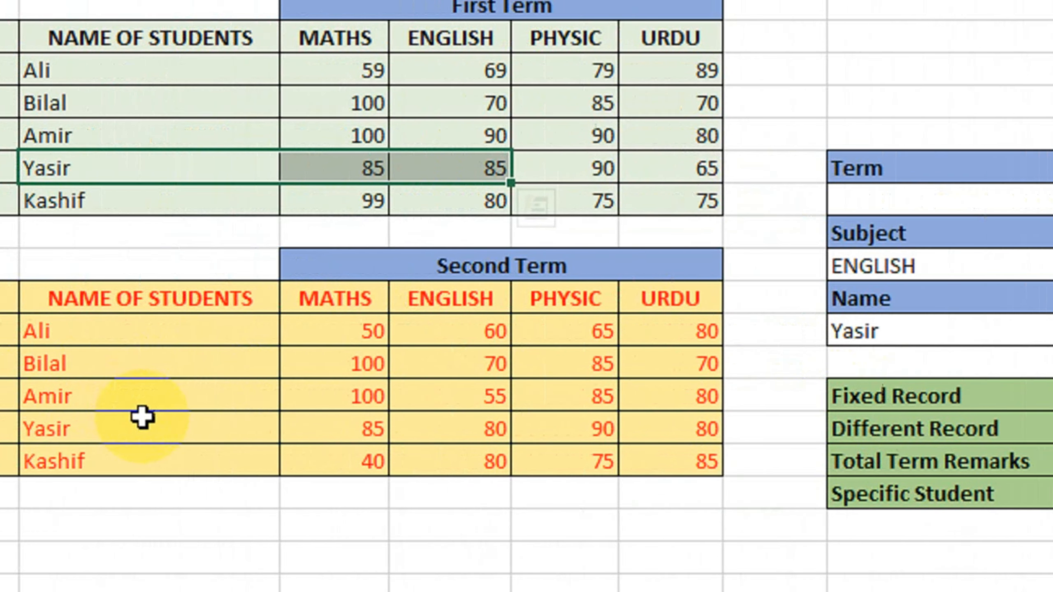
drag(217, 430, 550, 430)
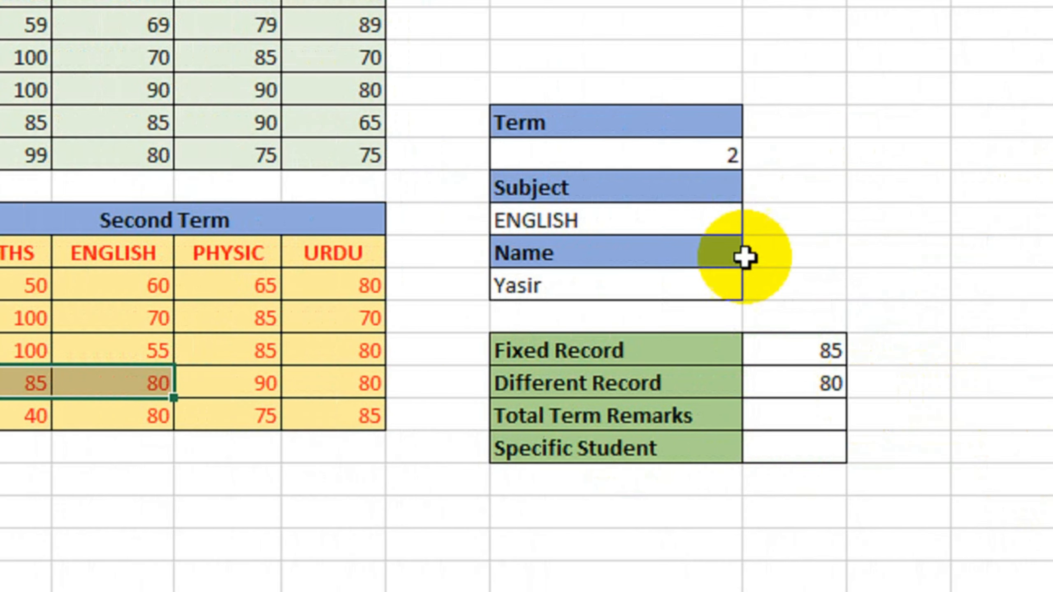
Step: Set the Term to 1 for the fourth student's lookup
click(1028, 191)
key(Return)
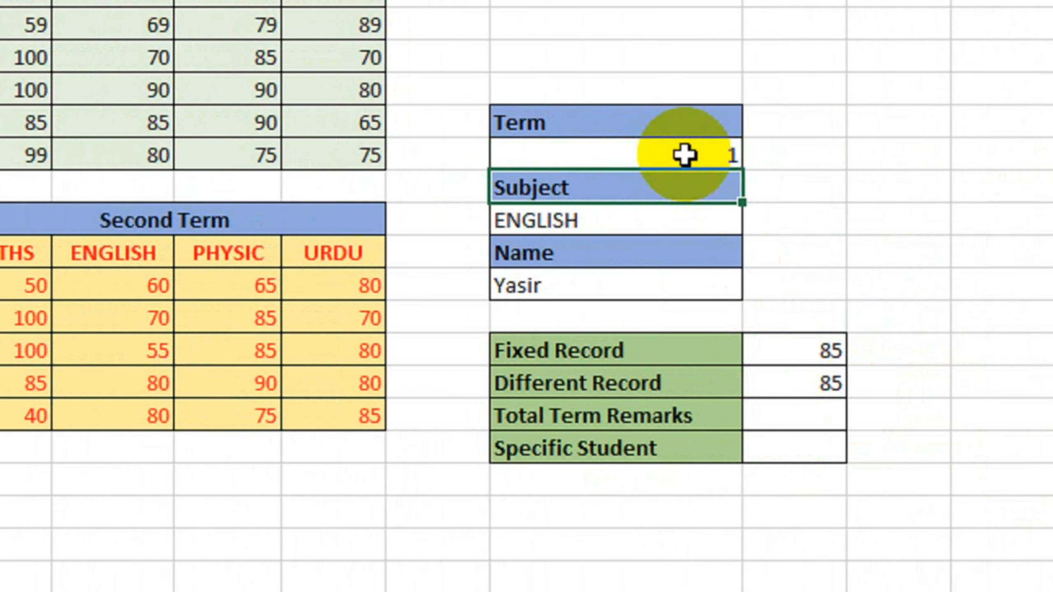
click(709, 157)
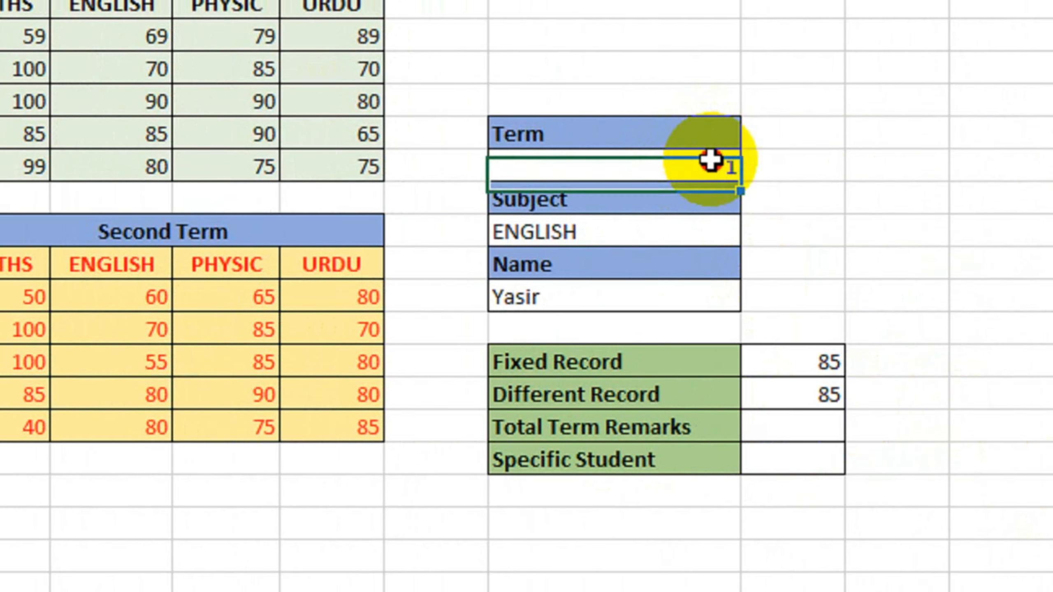
Step: Set the Term to 2 for the fourth student's lookup
key(Return)
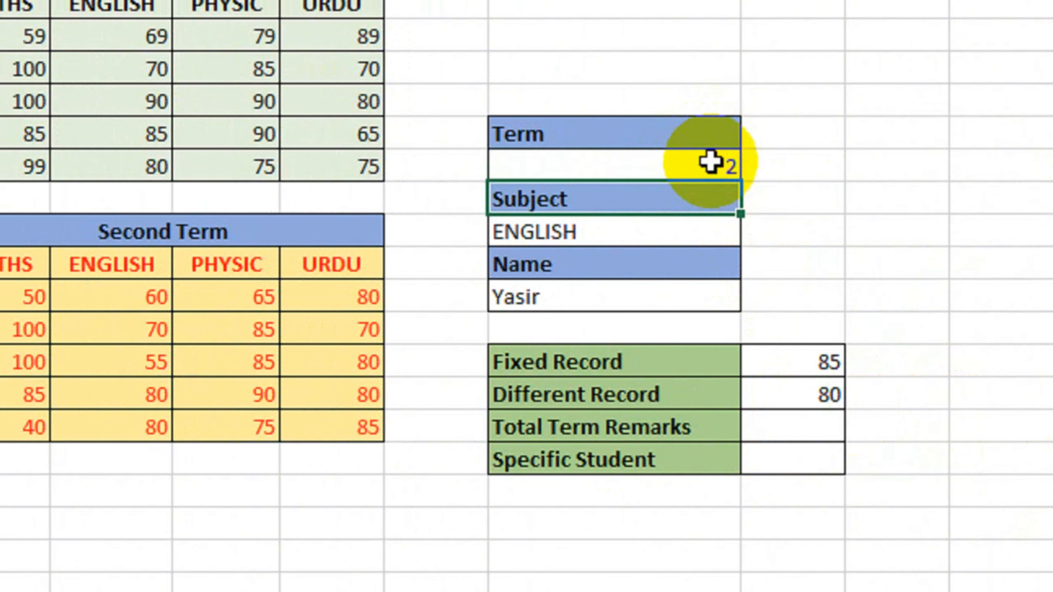
Step: Examine the mark ranges of the First Term and Second Term tables, and select the Total Term Remarks result cell
click(804, 427)
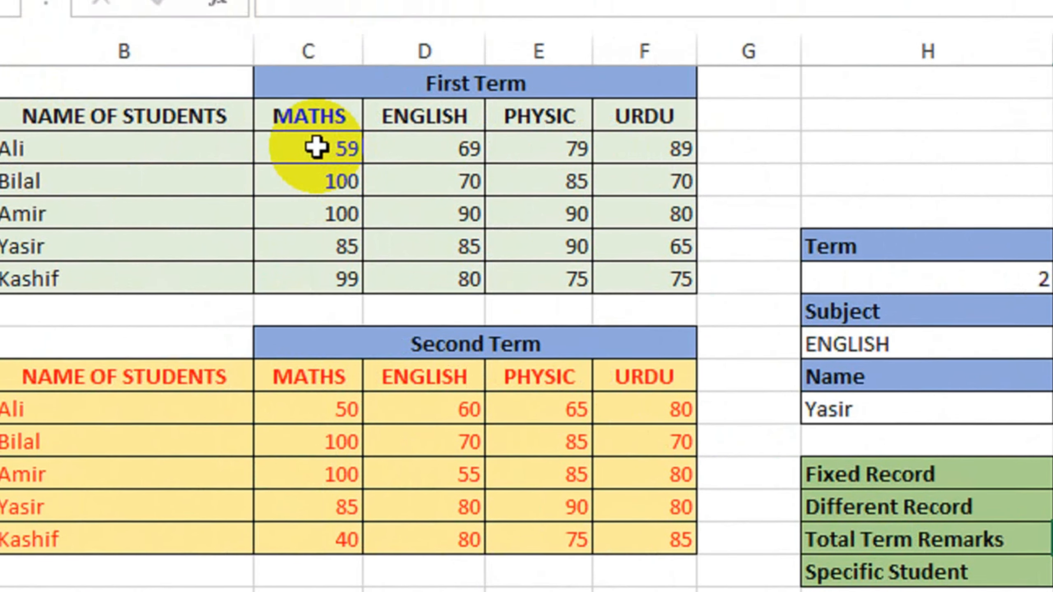
drag(316, 148, 655, 281)
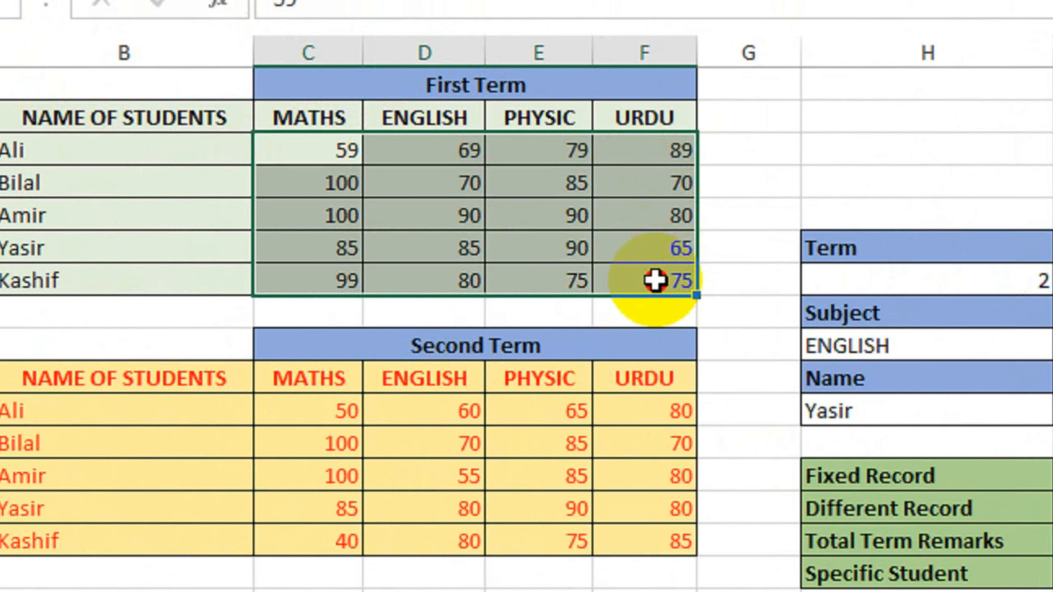
drag(328, 400, 679, 549)
click(855, 414)
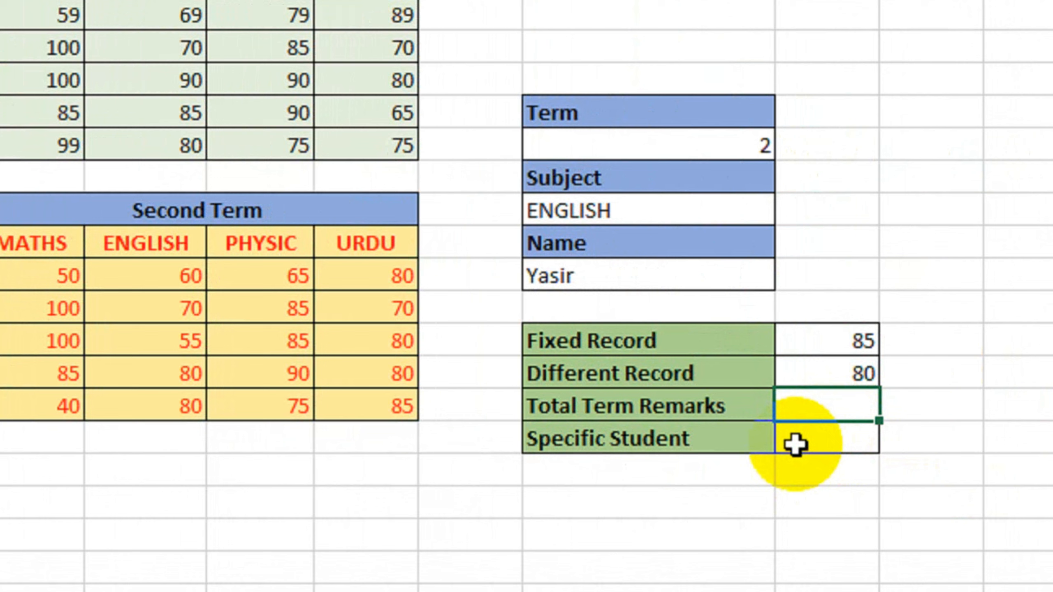
text(=su)
key(Tab)
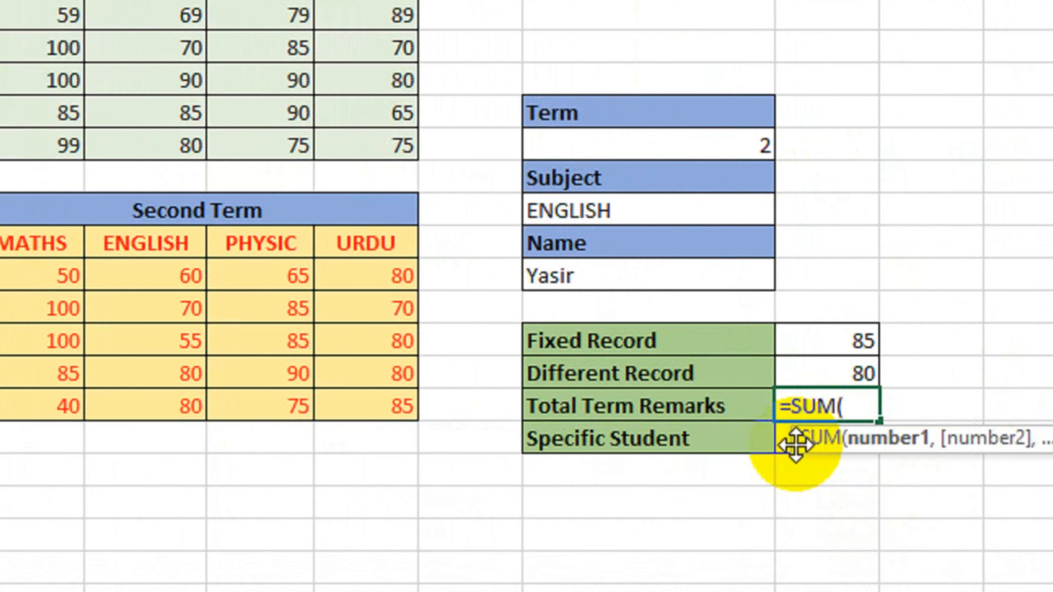
text(chos)
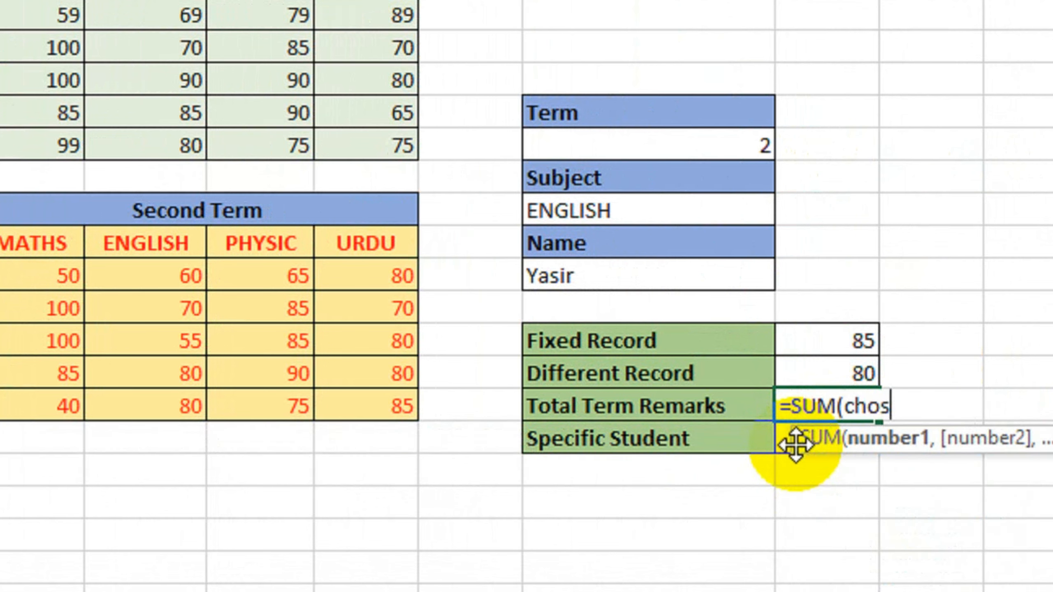
key(Tab)
Step: Enter =SUM(CHOOSE(H7,B3:F7,B11:F15)) as the Total Term Remarks formula
text(=)
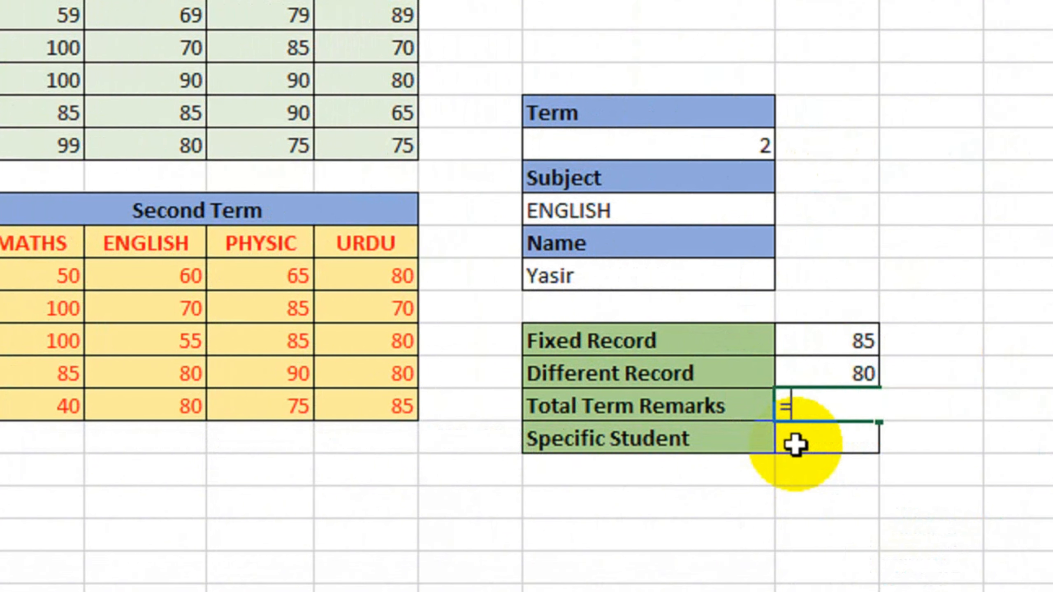
text(su)
key(Tab)
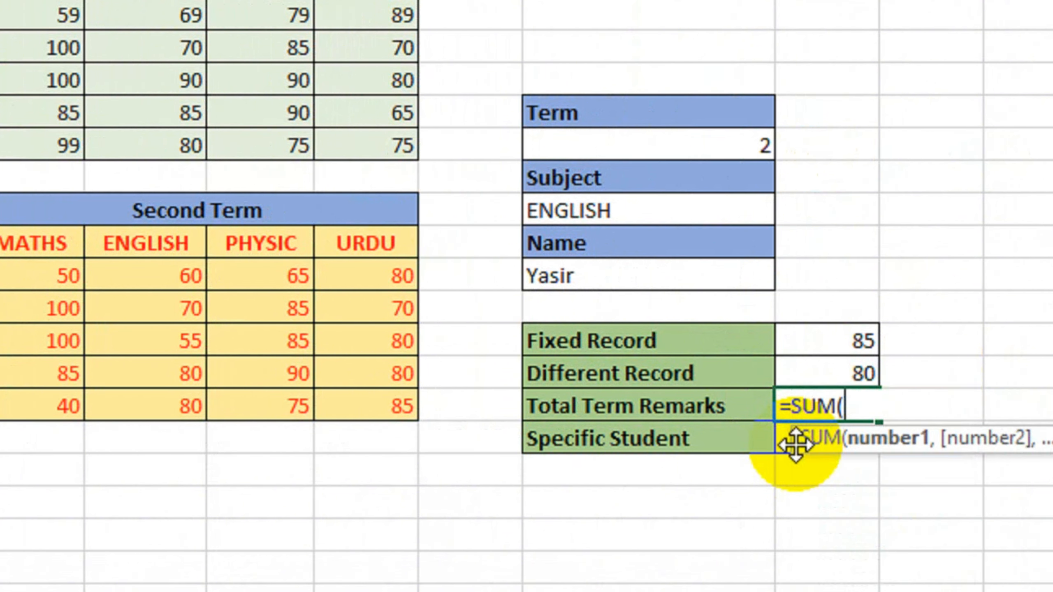
text(cho)
key(Tab)
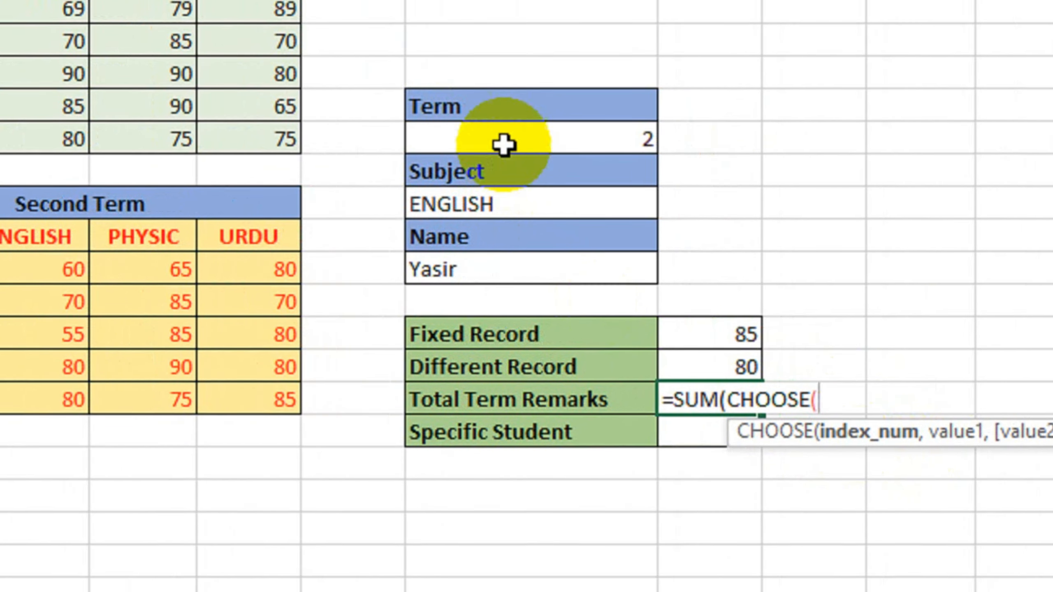
click(639, 149)
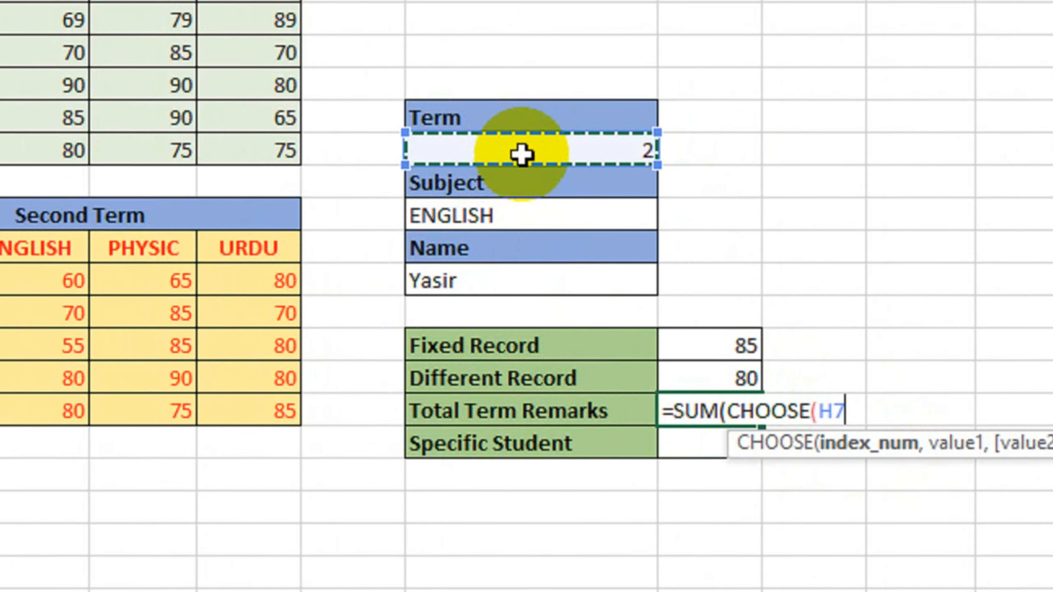
text(,)
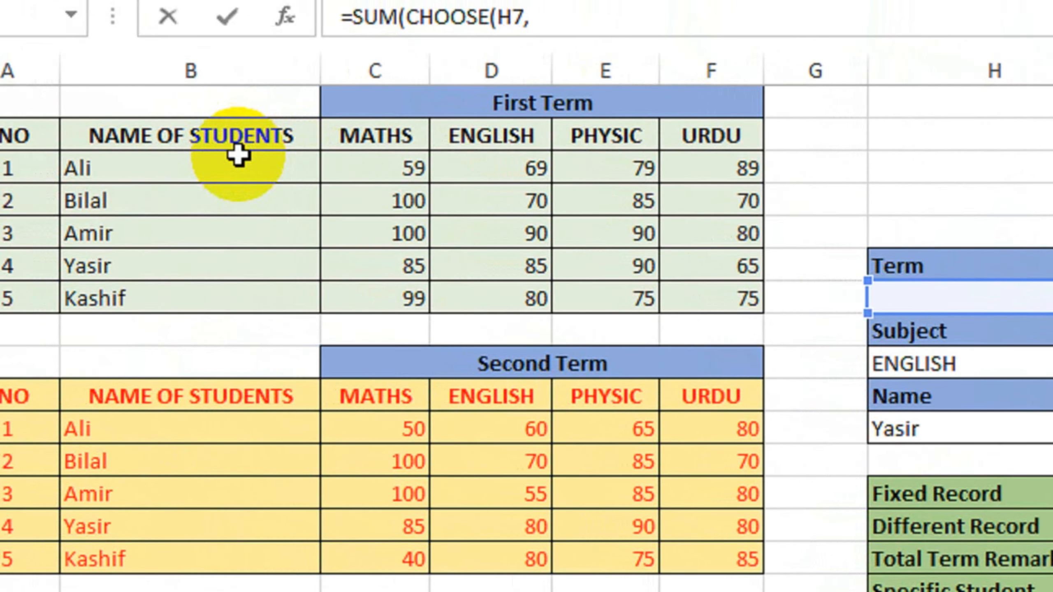
drag(239, 154, 689, 303)
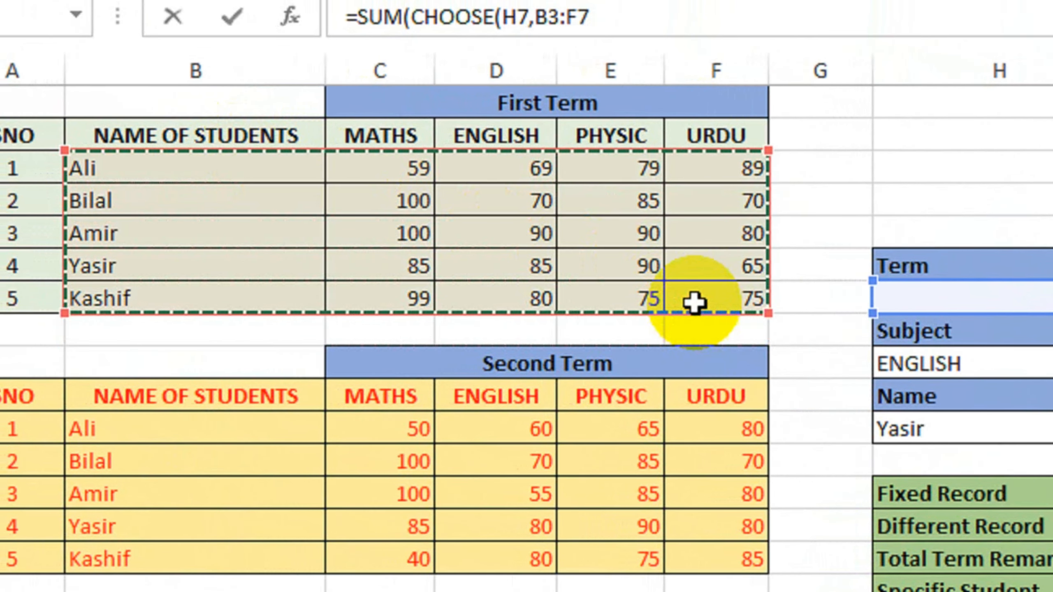
text(,)
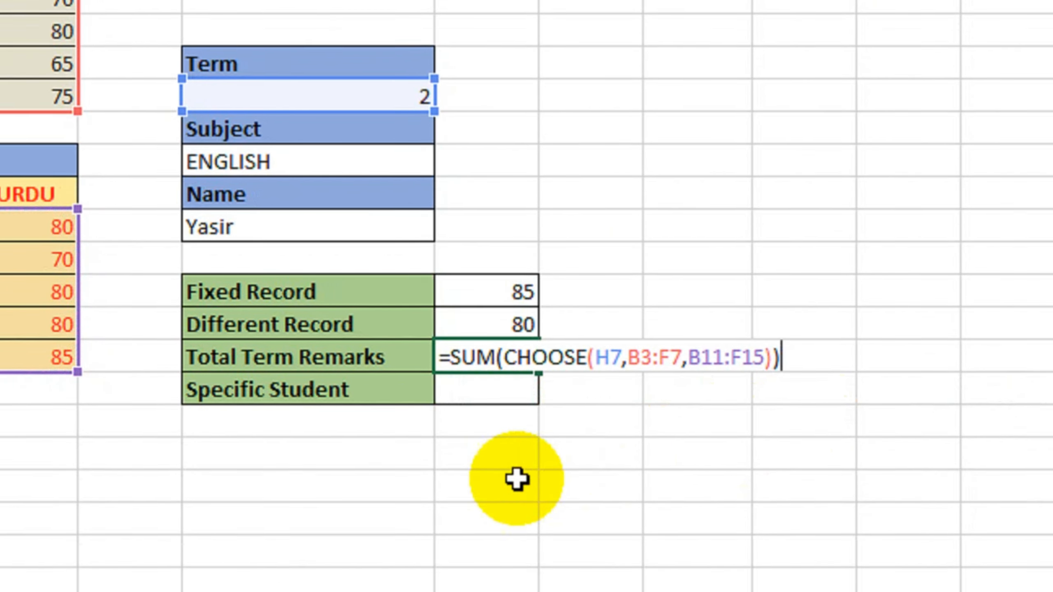
key(ctrl+Return)
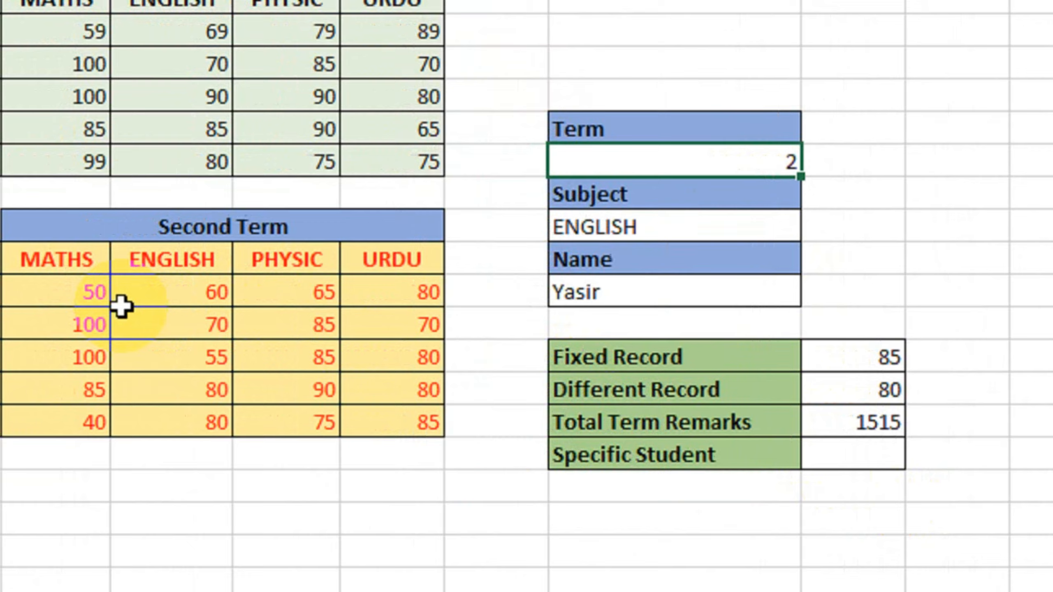
Step: Check the Total Term Remarks result against the marks in the Second Term table
drag(93, 339, 164, 342)
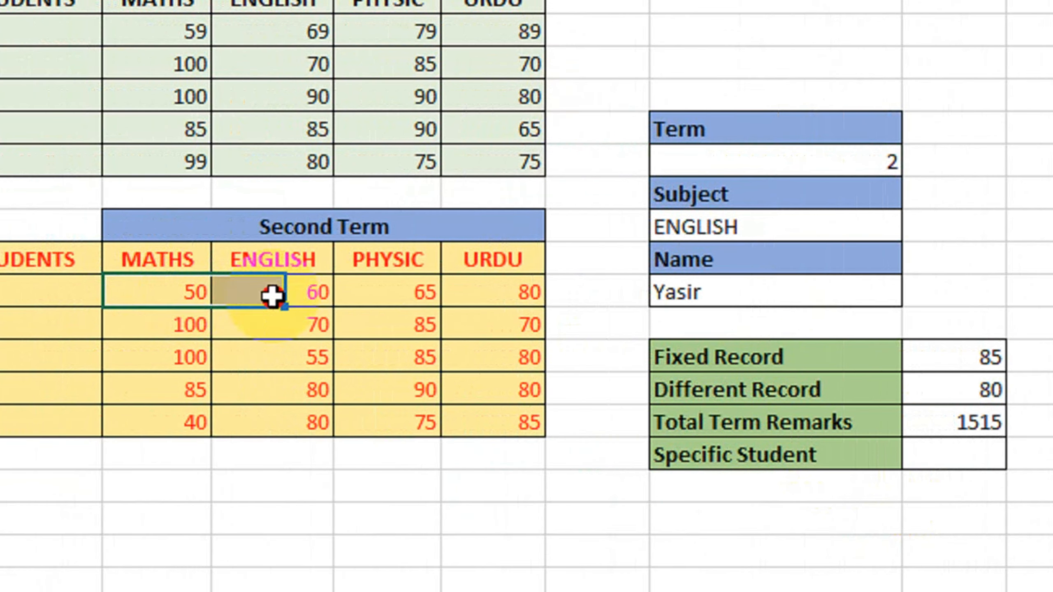
drag(272, 295, 517, 421)
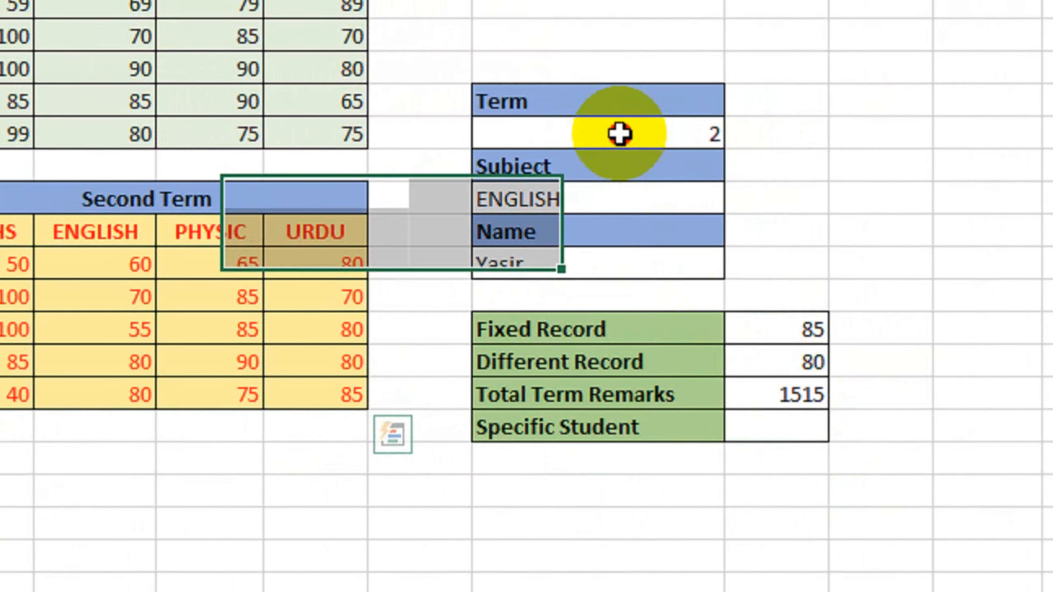
Step: Set the Term to 1 and check the Total Term Remarks result against the First Term marks
click(677, 114)
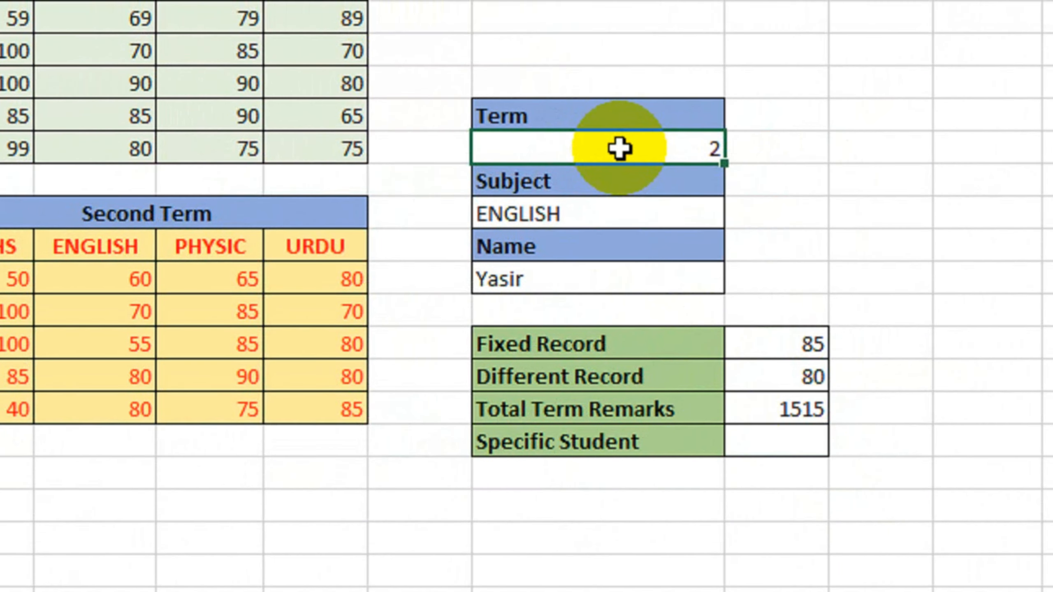
key(Return)
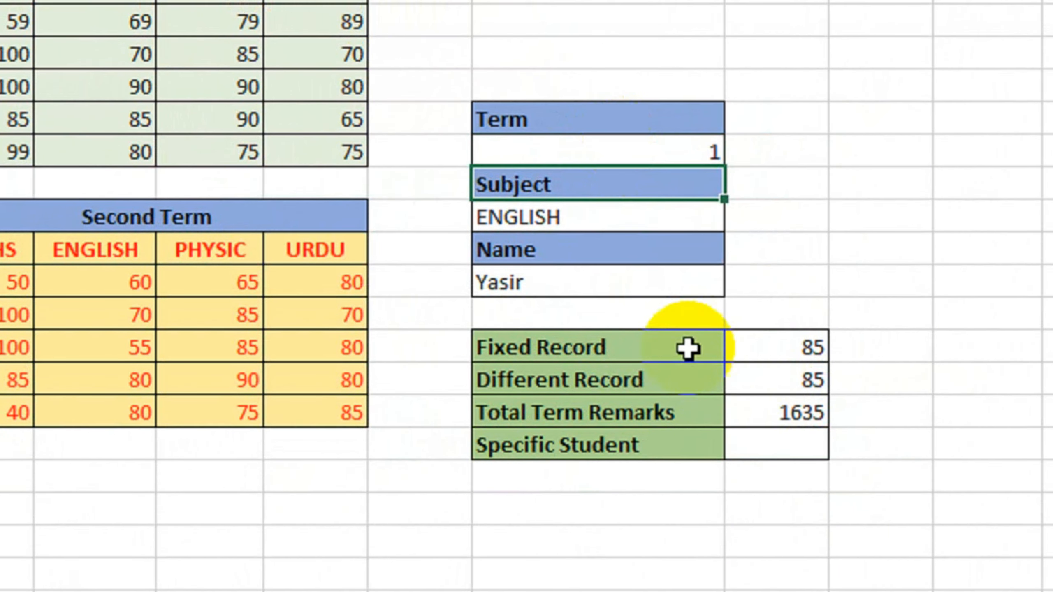
click(761, 408)
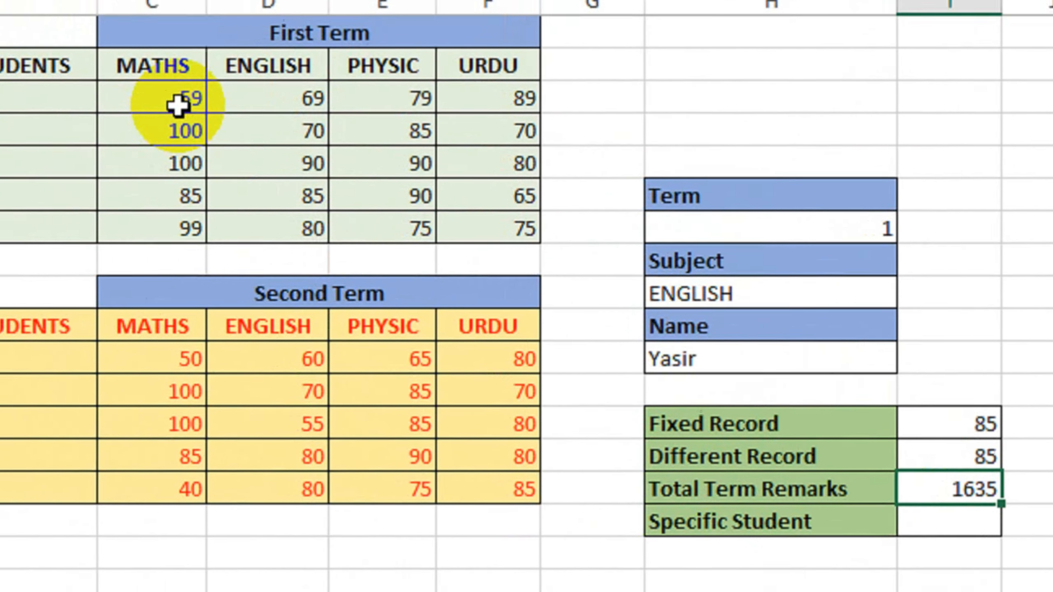
drag(8, 19, 294, 146)
Step: Start the Specific Student formula as a VLOOKUP of the name in H11, with CHOOSE(H7,B3:F7,B11:F15) as the table array
click(986, 514)
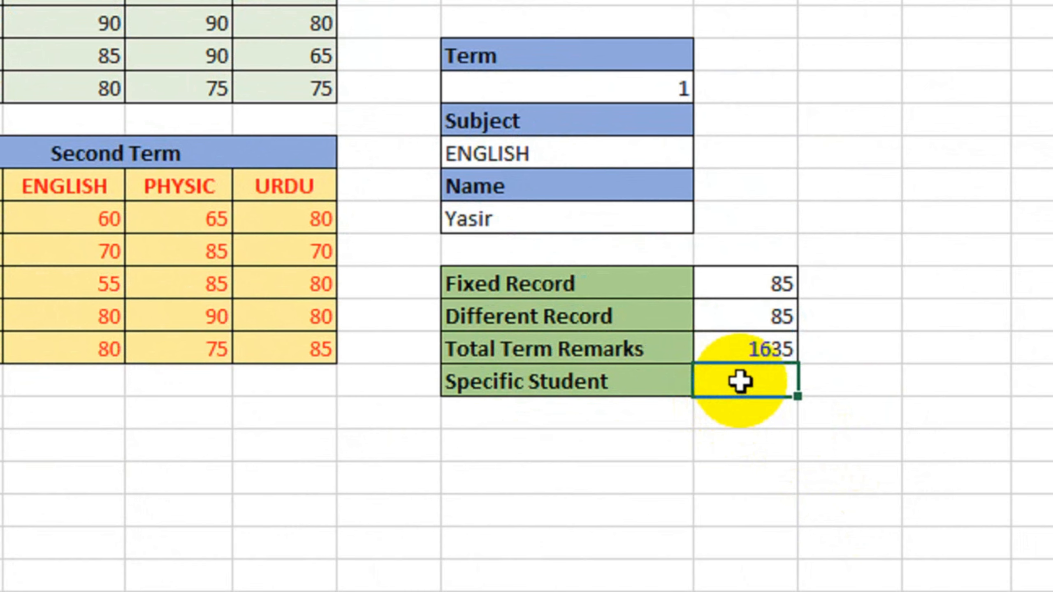
text(vlo)
key(Tab)
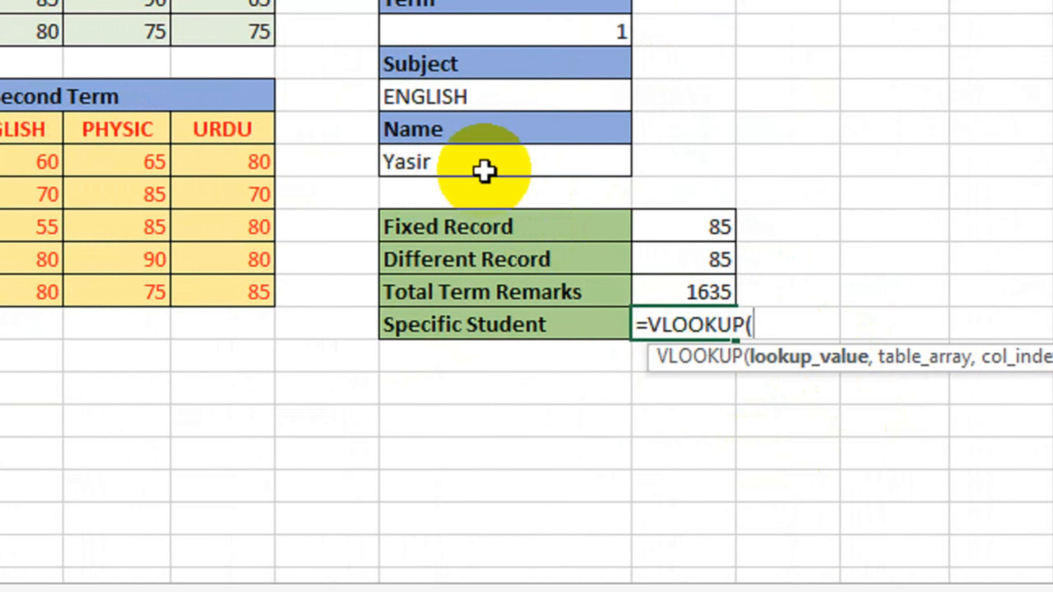
click(483, 167)
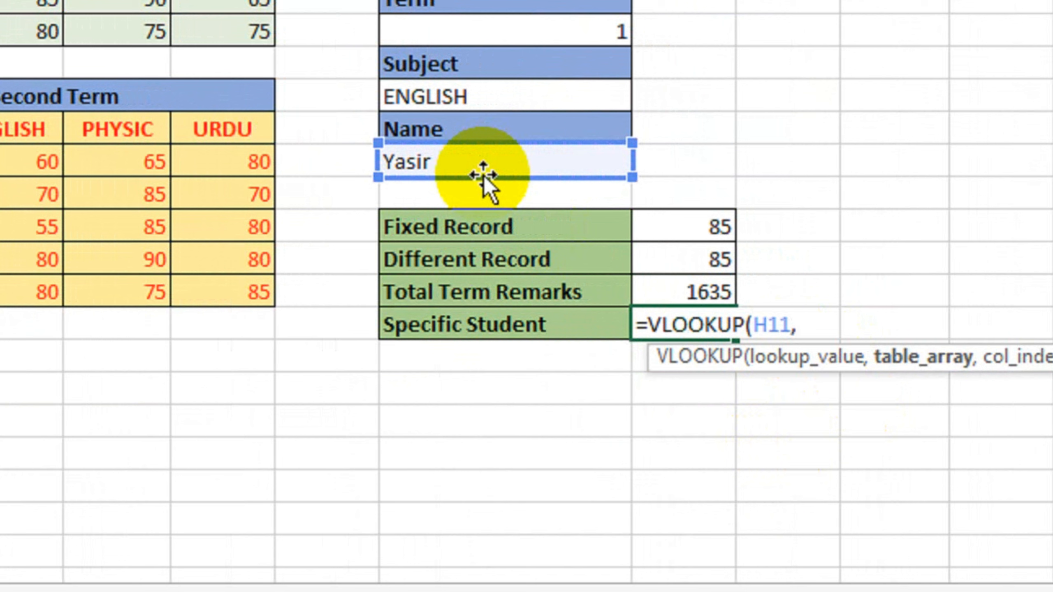
text(,cho)
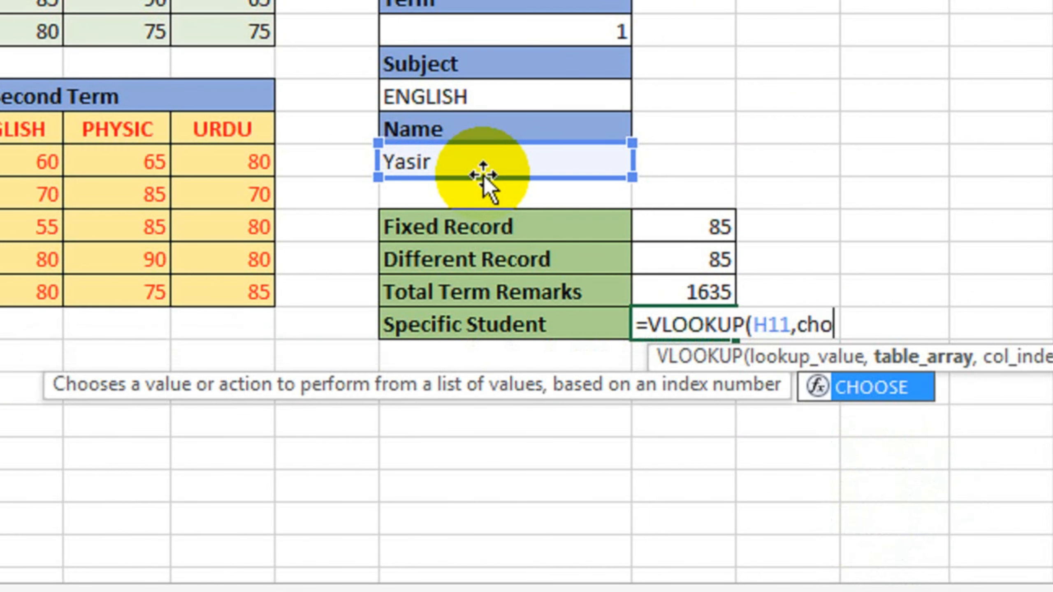
key(Tab)
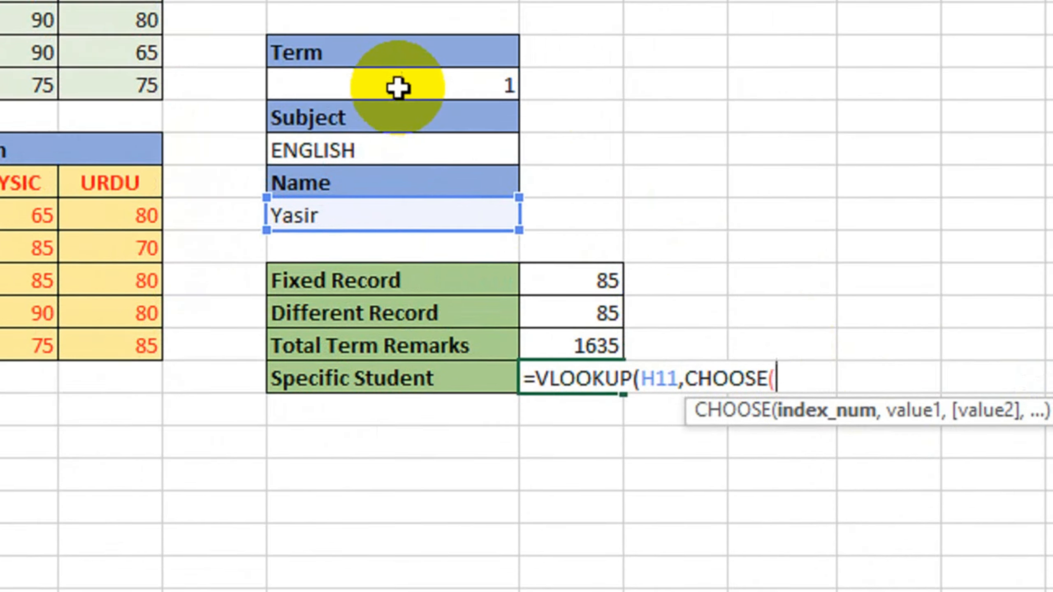
click(400, 33)
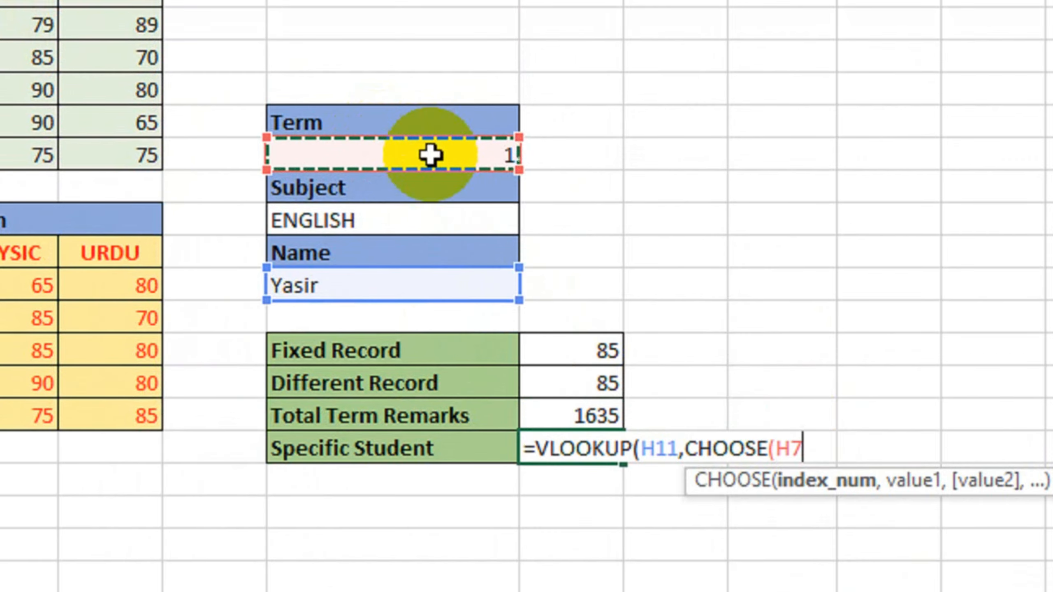
text(,)
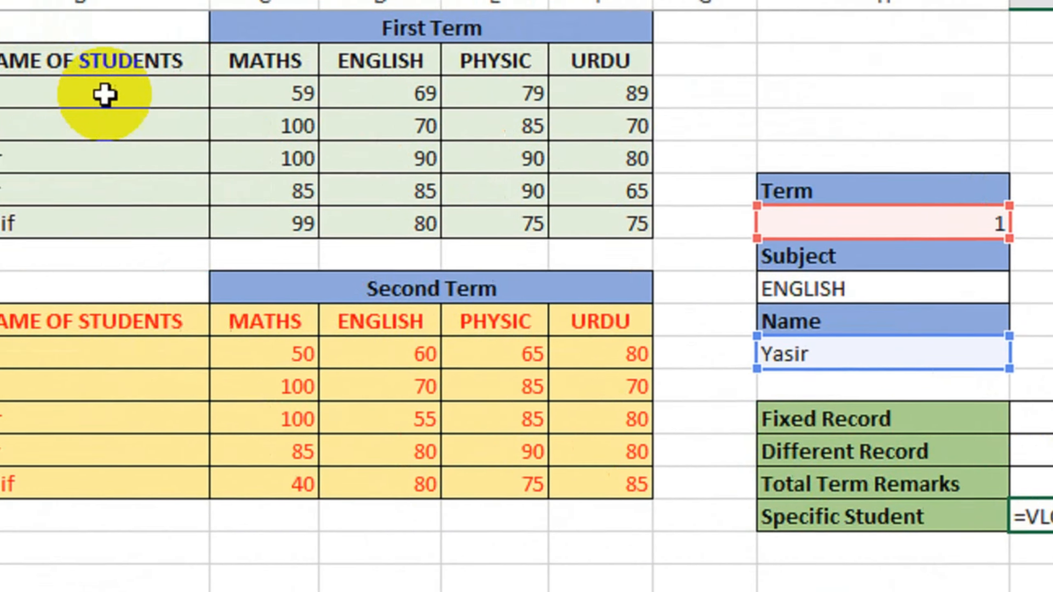
drag(106, 95, 260, 137)
drag(336, 172, 655, 251)
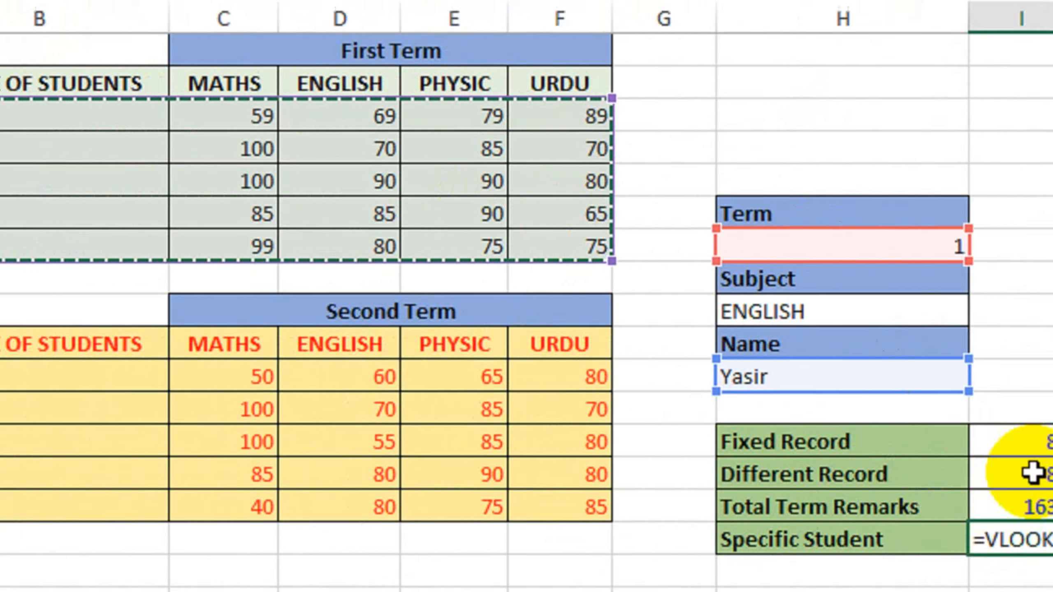
text(,)
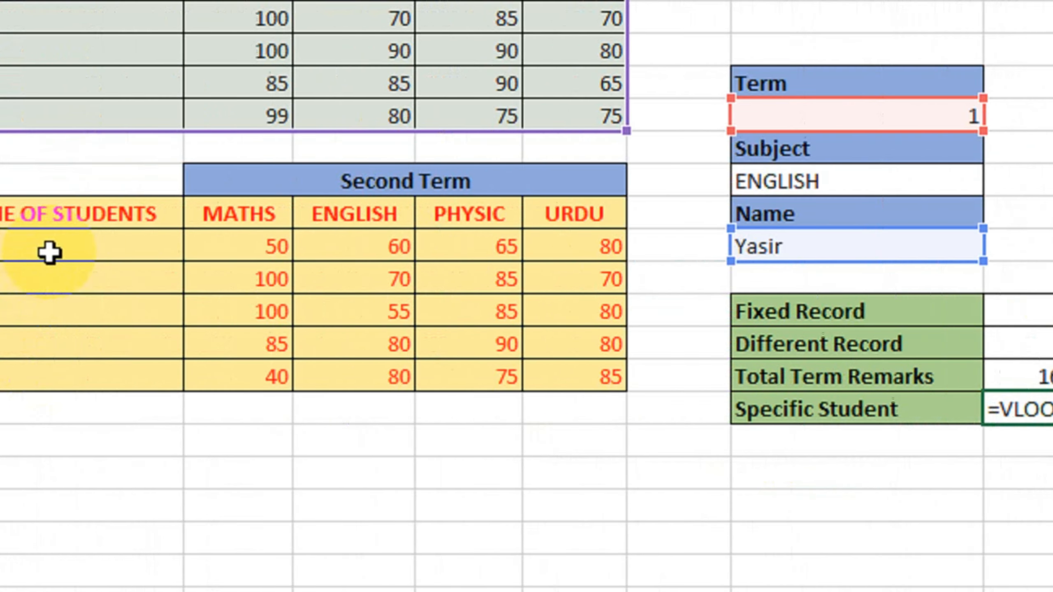
drag(46, 251, 665, 372)
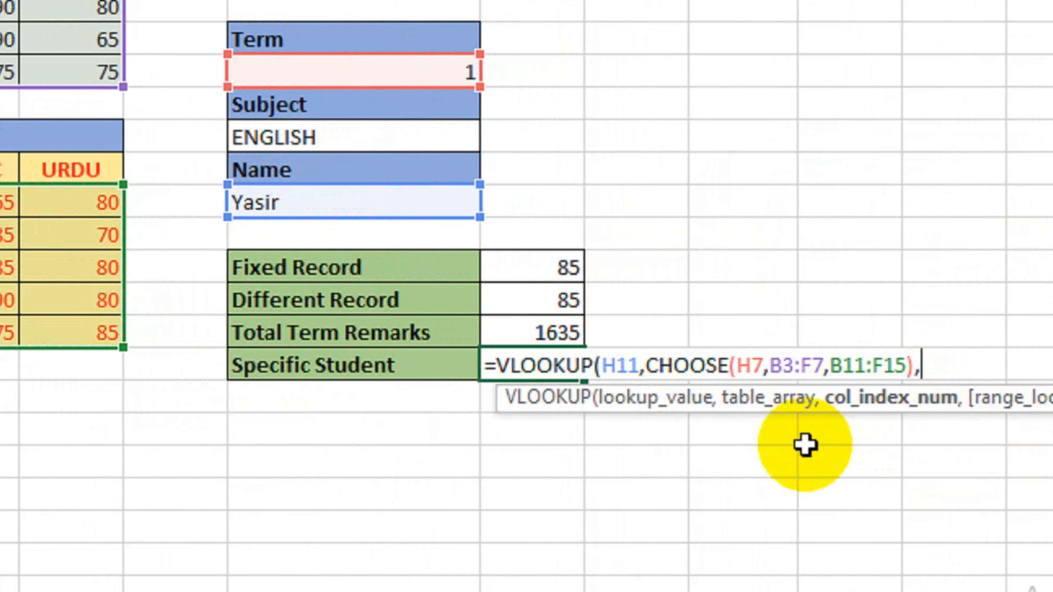
Step: Complete the Specific Student VLOOKUP with MATCH(H9,B2:F2,0) as the column index and 0 as the range lookup
text(),ma)
key(Tab)
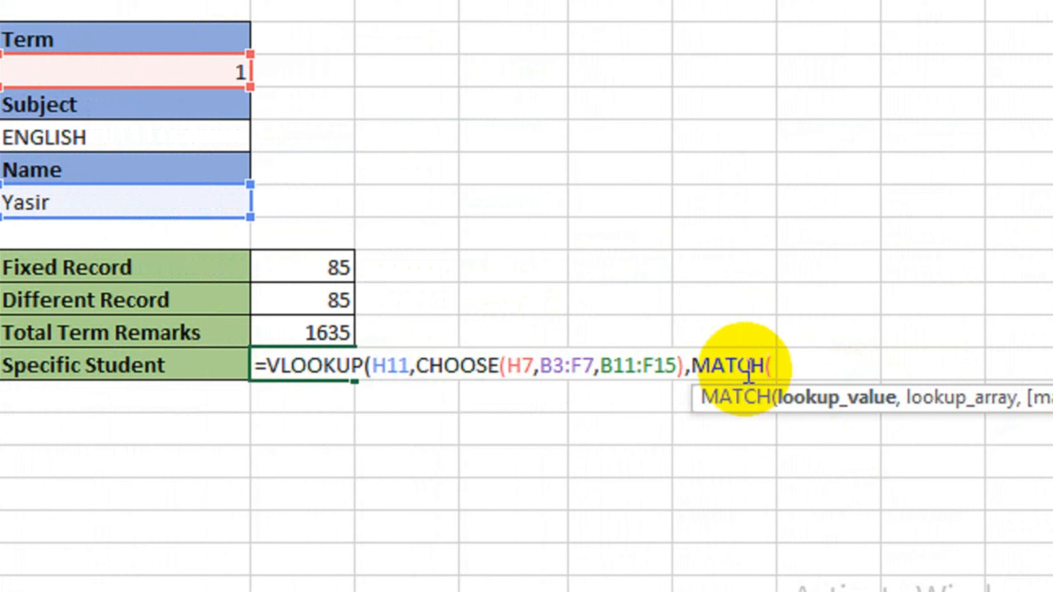
click(176, 141)
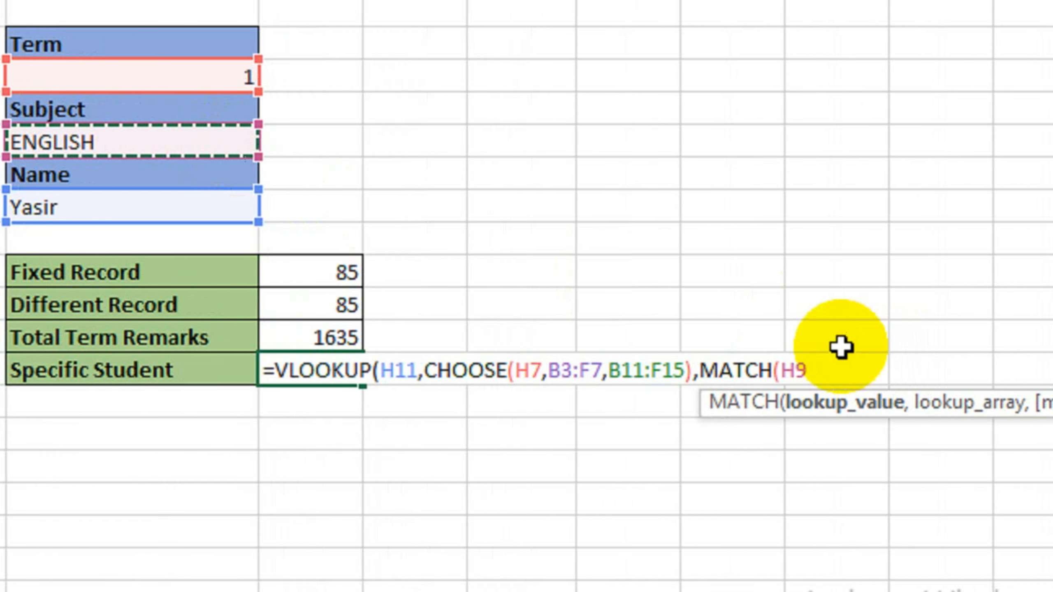
text(,)
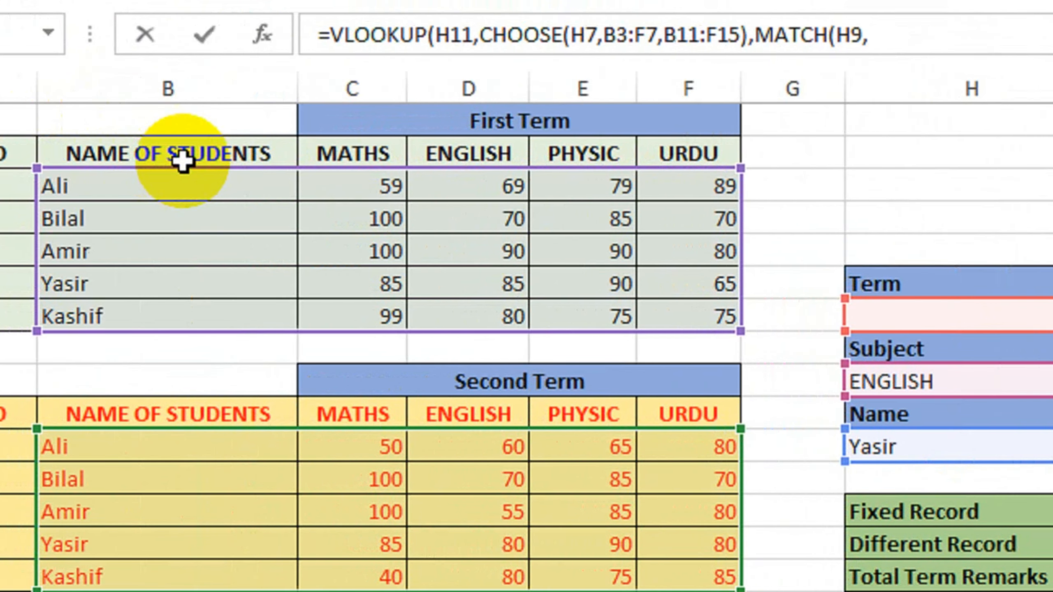
drag(183, 161, 677, 157)
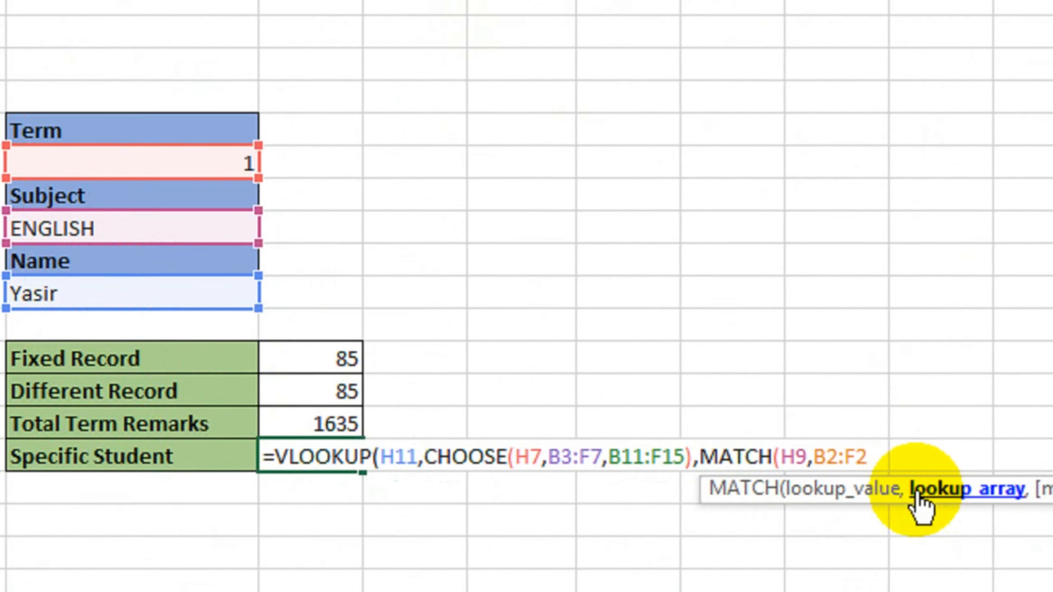
text(,)
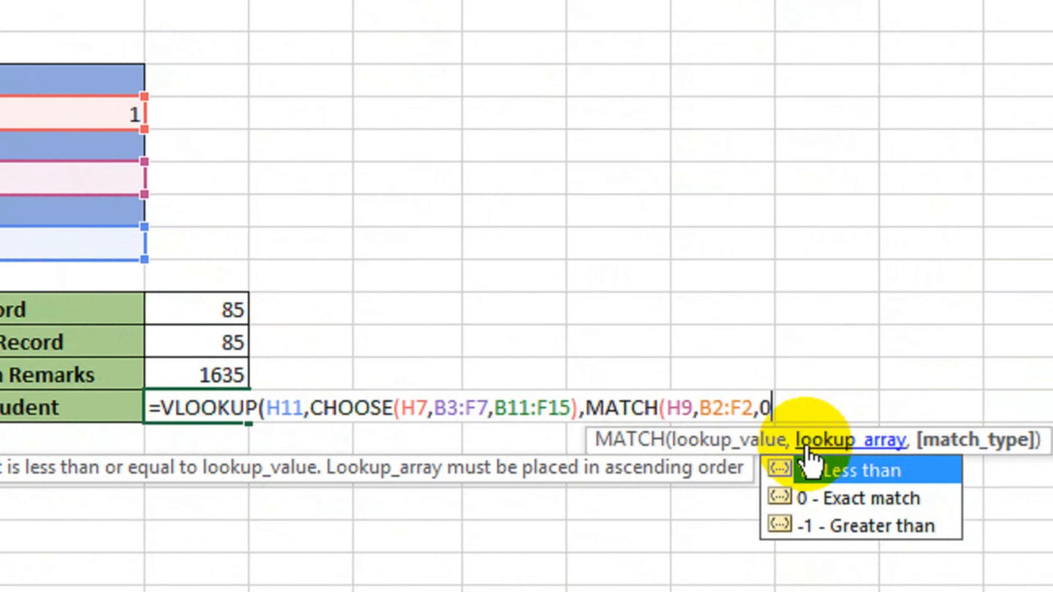
text(0),)
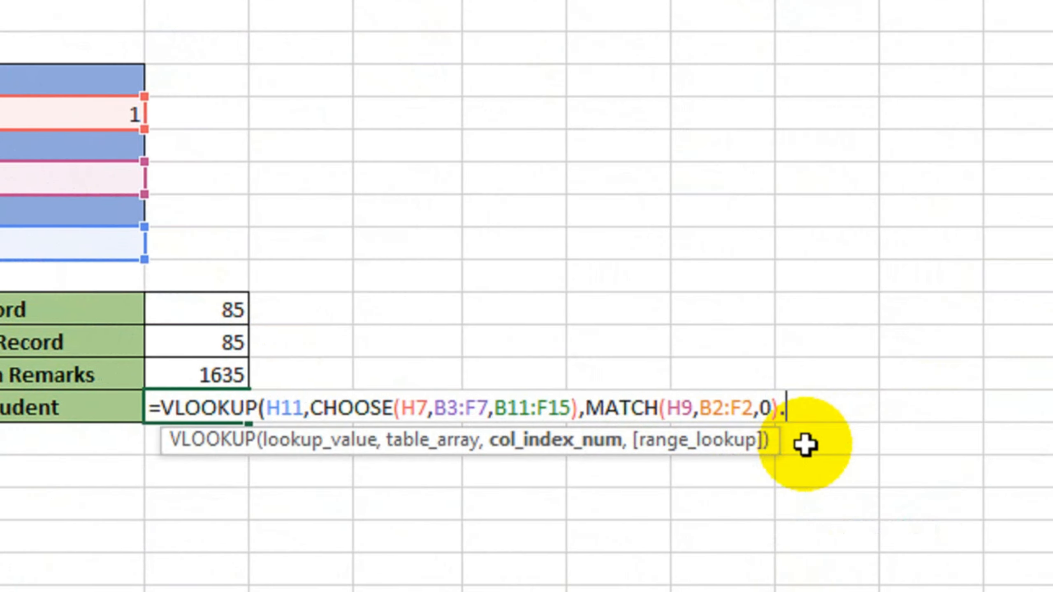
text(,0))
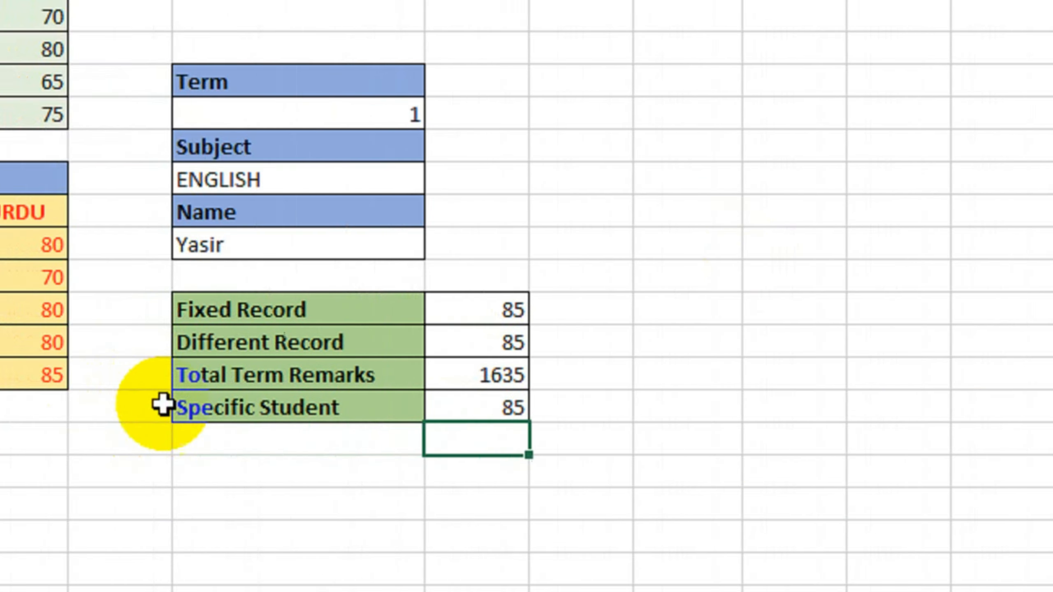
Step: Set the Term to 2 to test the formulas against the Second Term table
click(85, 119)
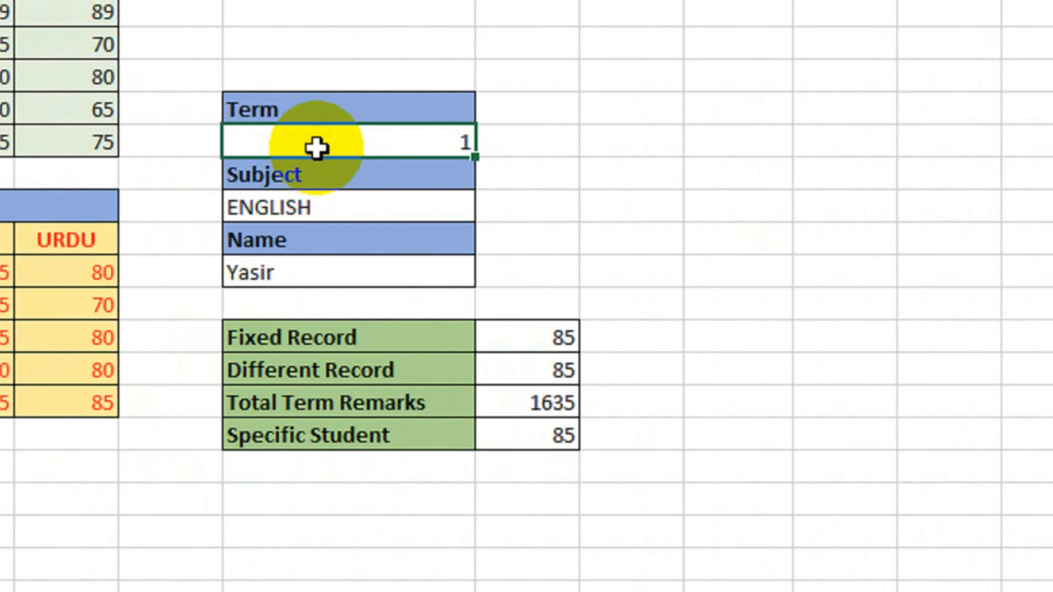
text(2)
key(Return)
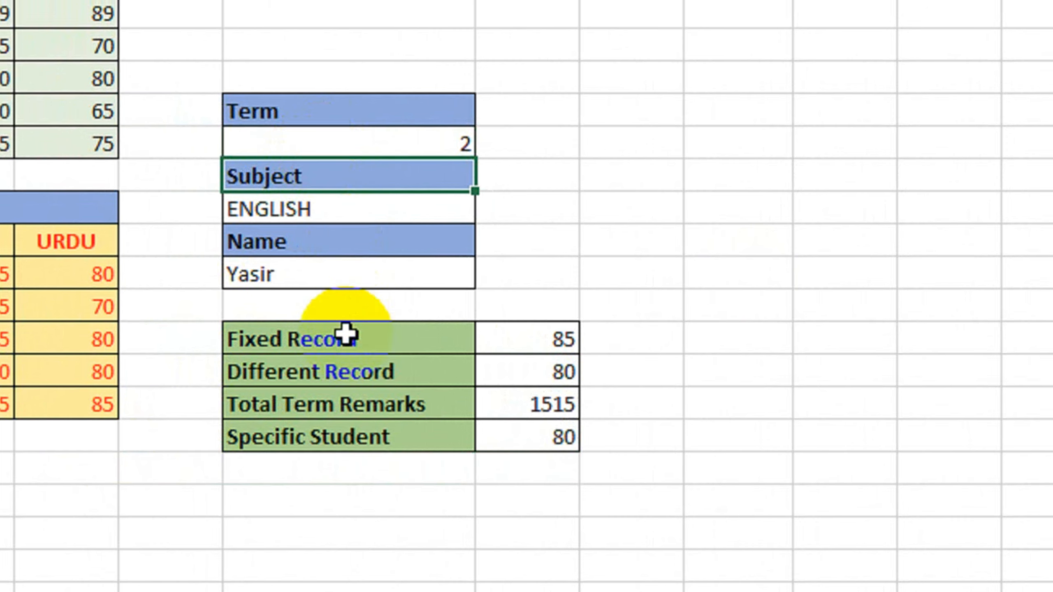
Step: Review the four result cells and compare Different Record and Specific Student with the Second Term English marks
click(479, 338)
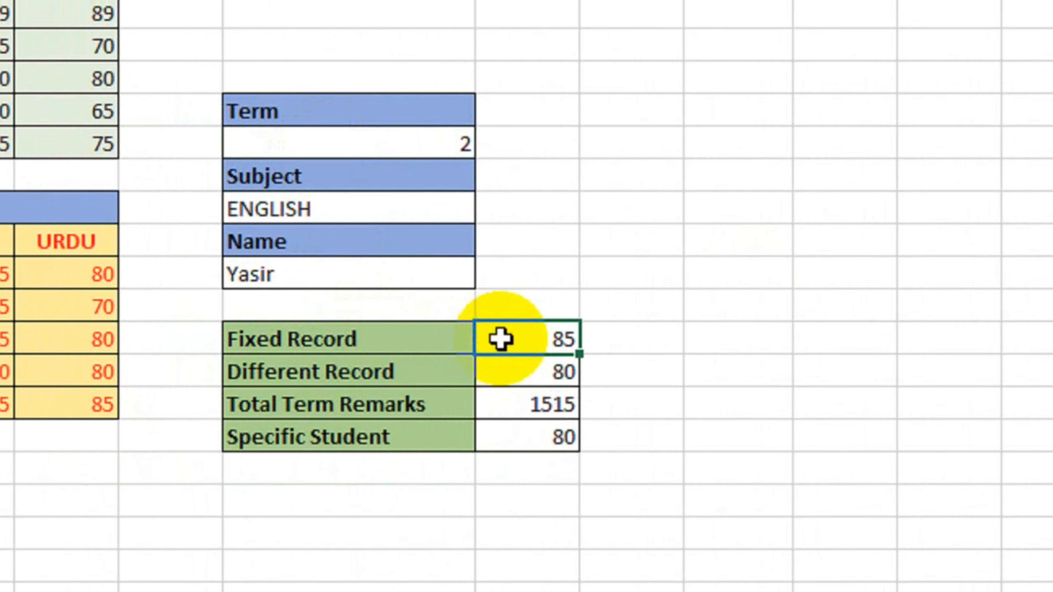
click(488, 371)
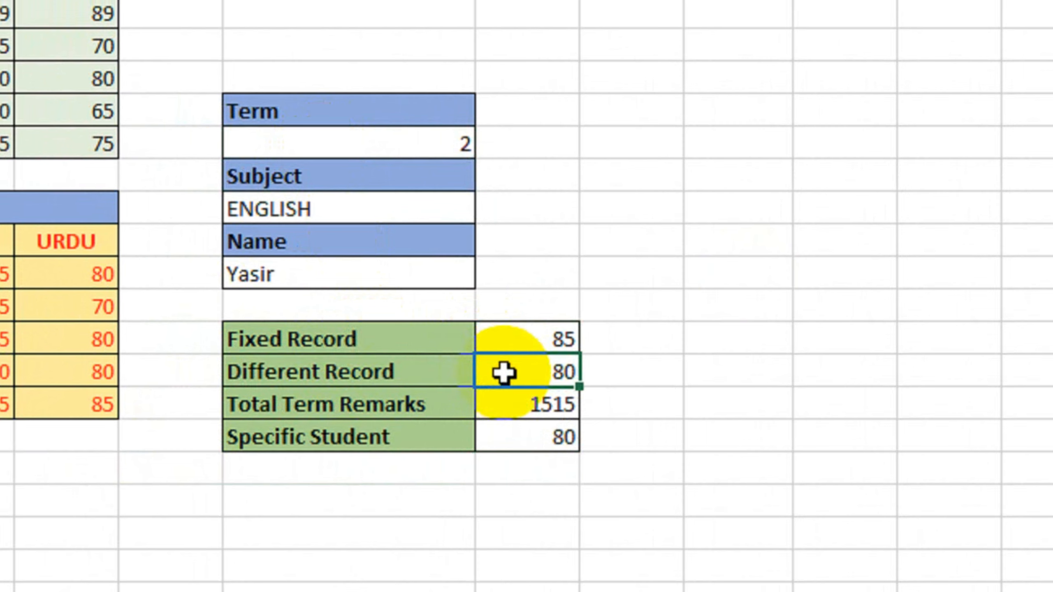
click(496, 404)
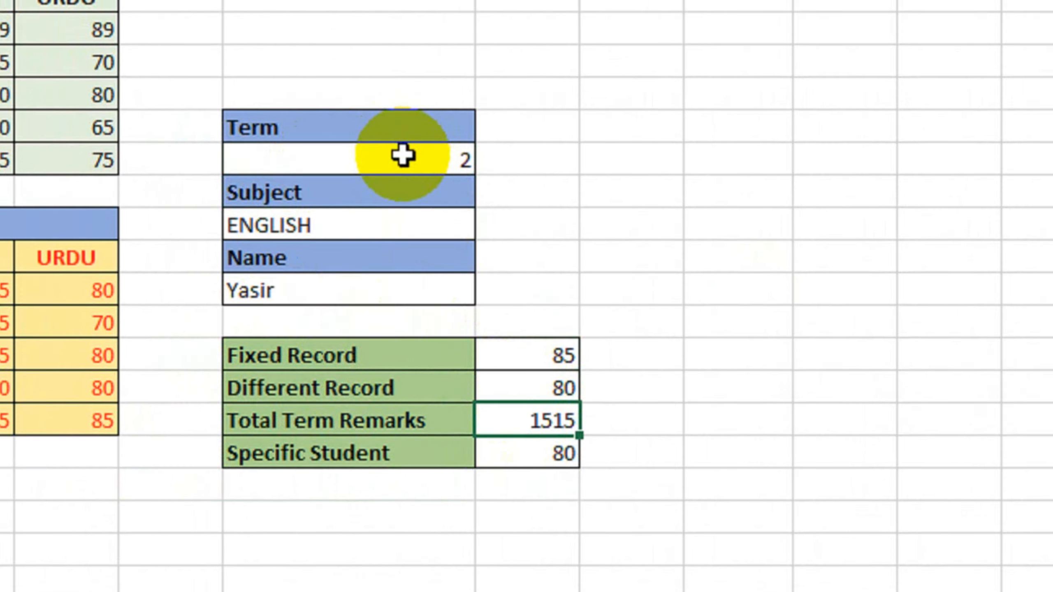
click(498, 452)
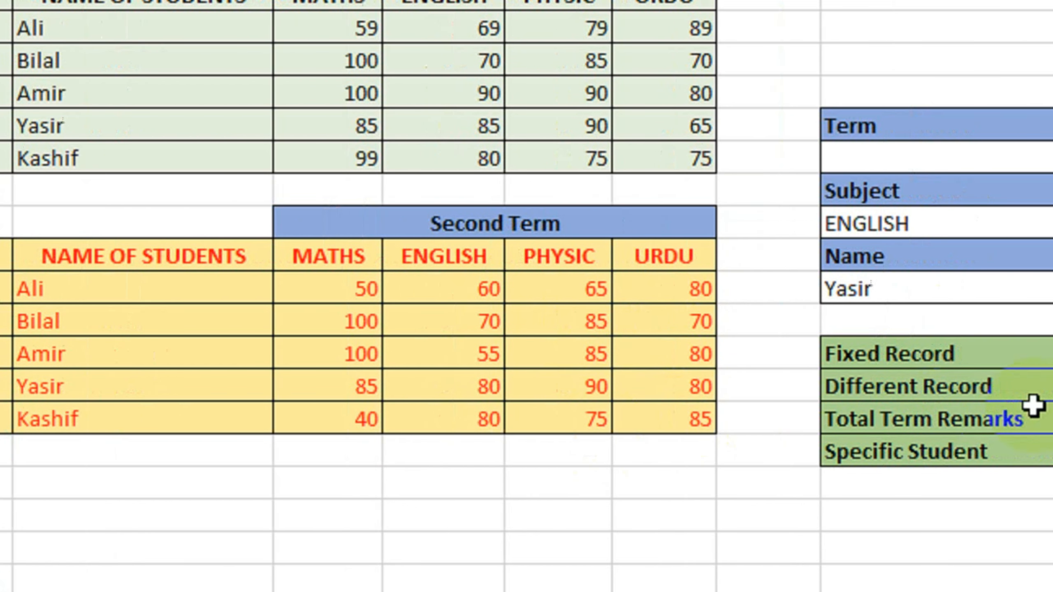
click(915, 386)
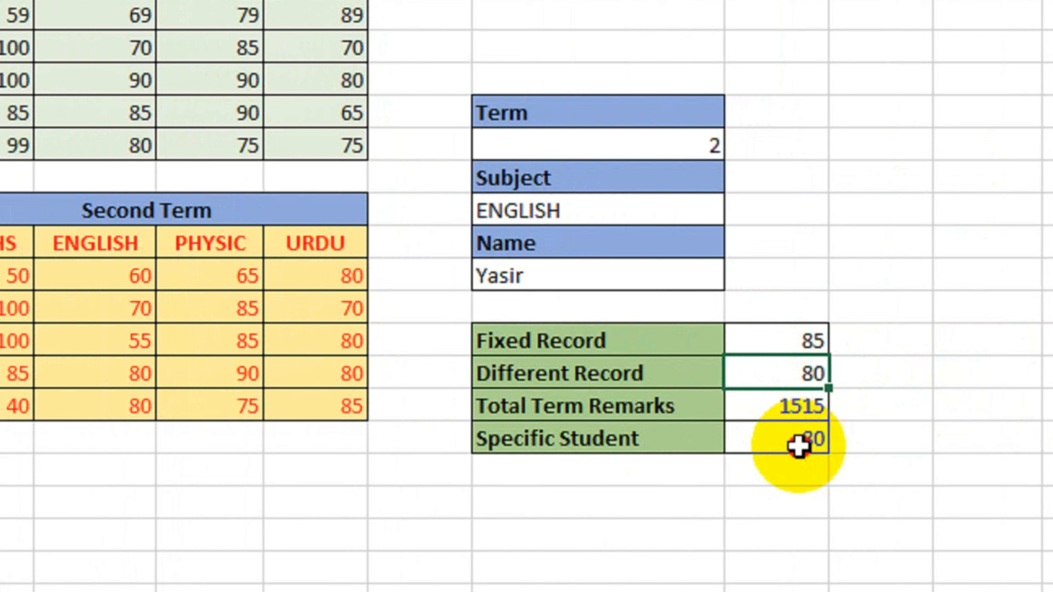
click(798, 446)
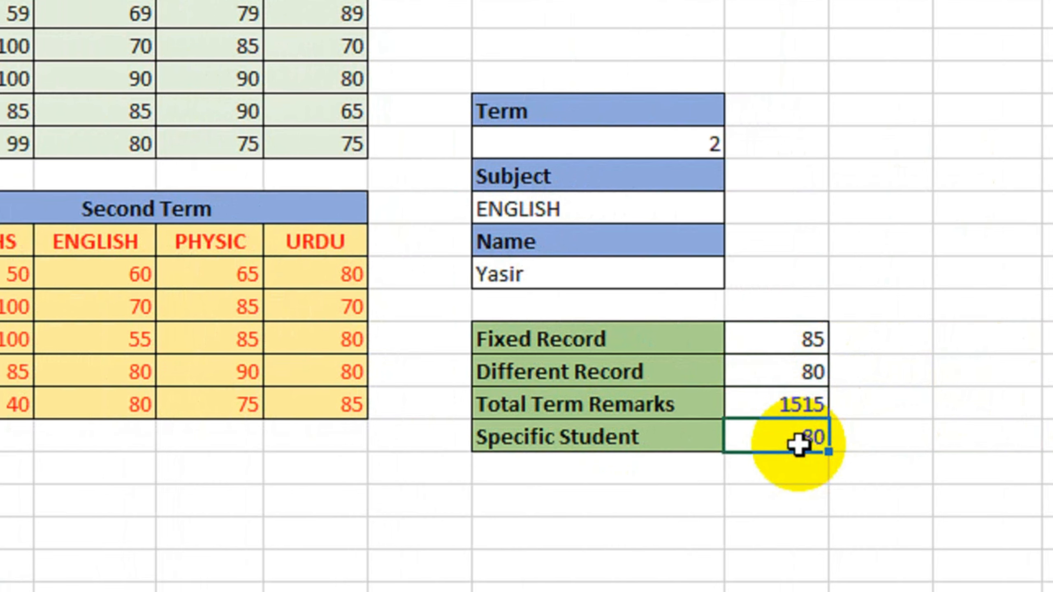